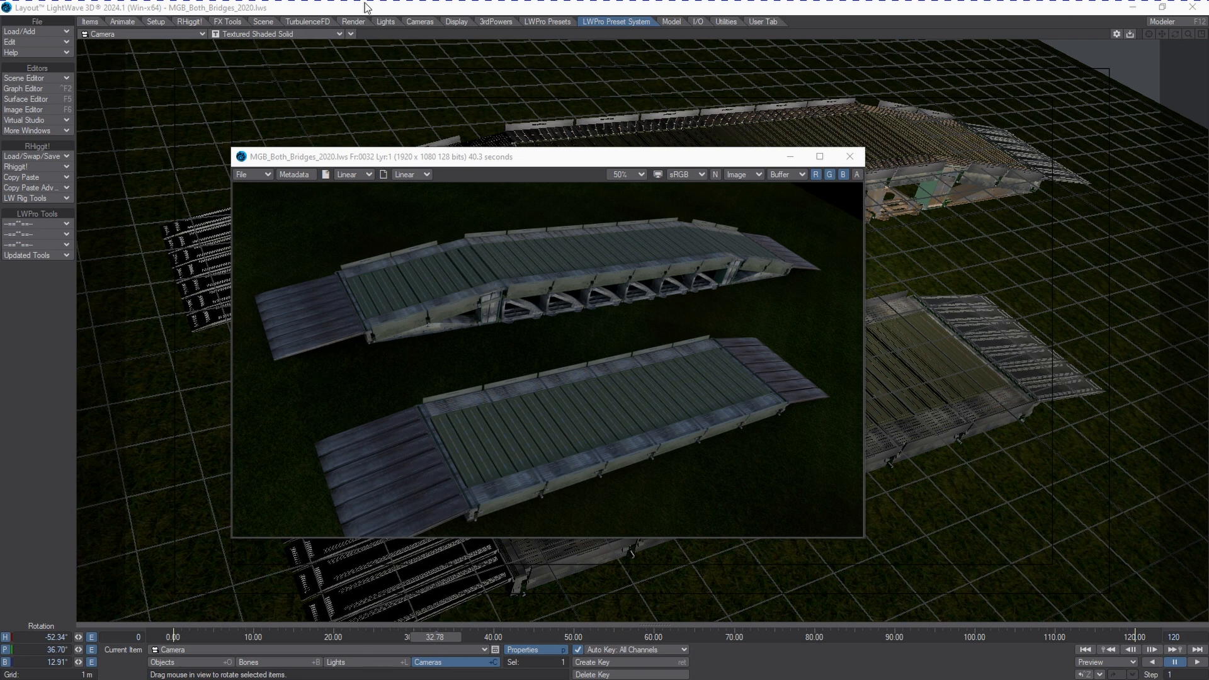
Check the render output settings and the base save path's Renders folder, leaving the path as it is.
{"action": "left_click", "coordinate": [354, 21]}
{"action": "left_click", "coordinate": [13, 156]}
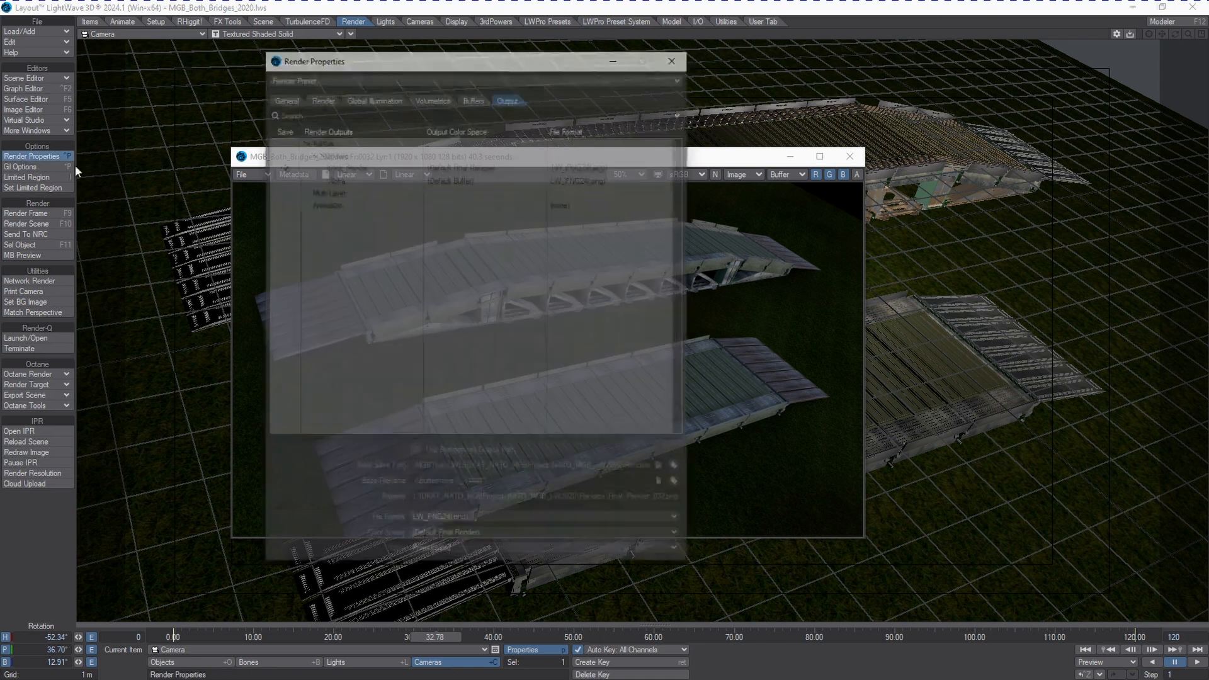
{"action": "left_click", "coordinate": [371, 172]}
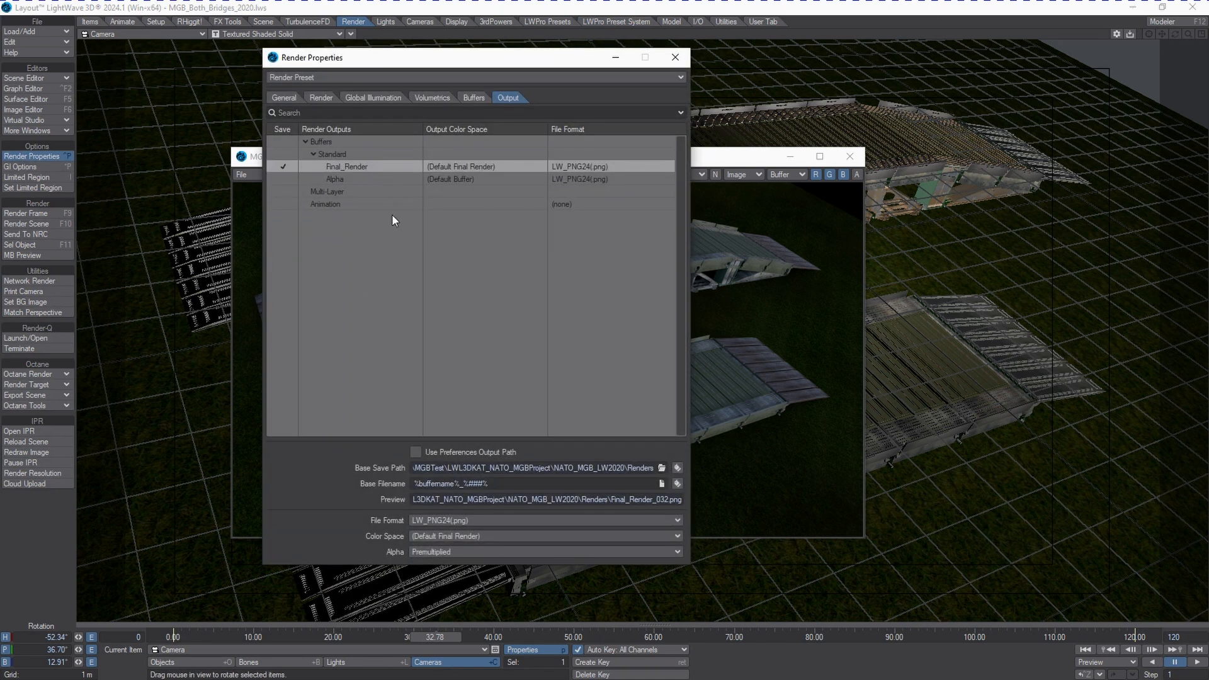
{"action": "left_click", "coordinate": [661, 469]}
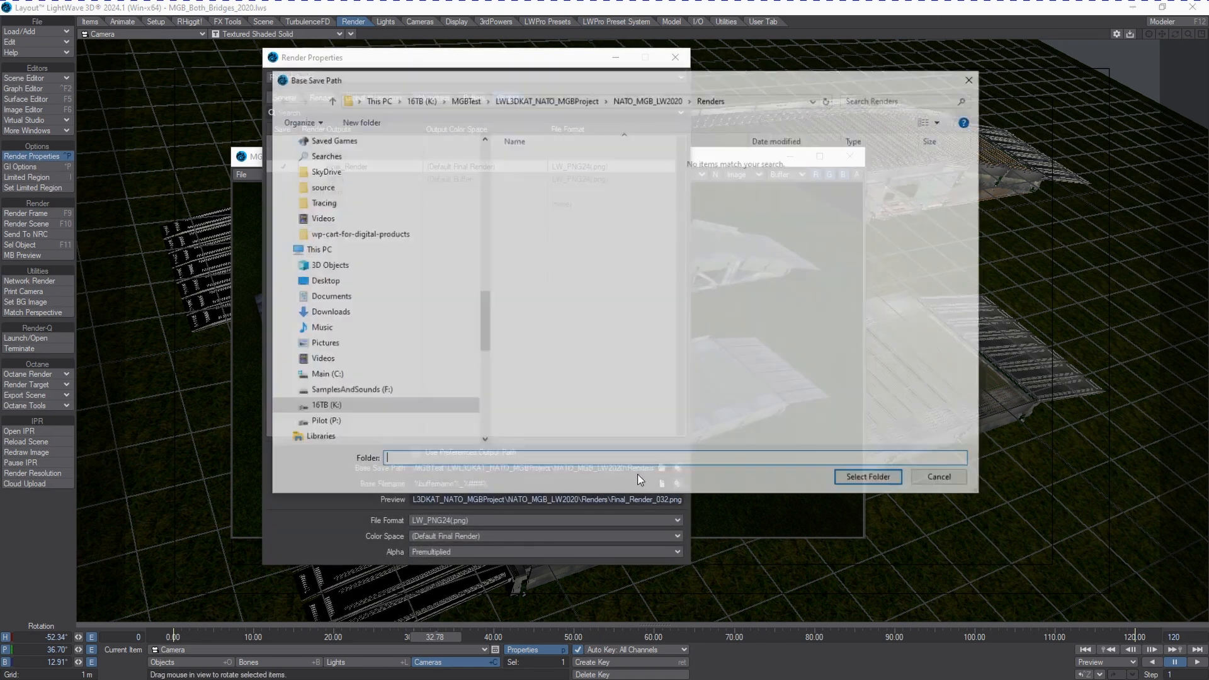
{"action": "left_click", "coordinate": [954, 482]}
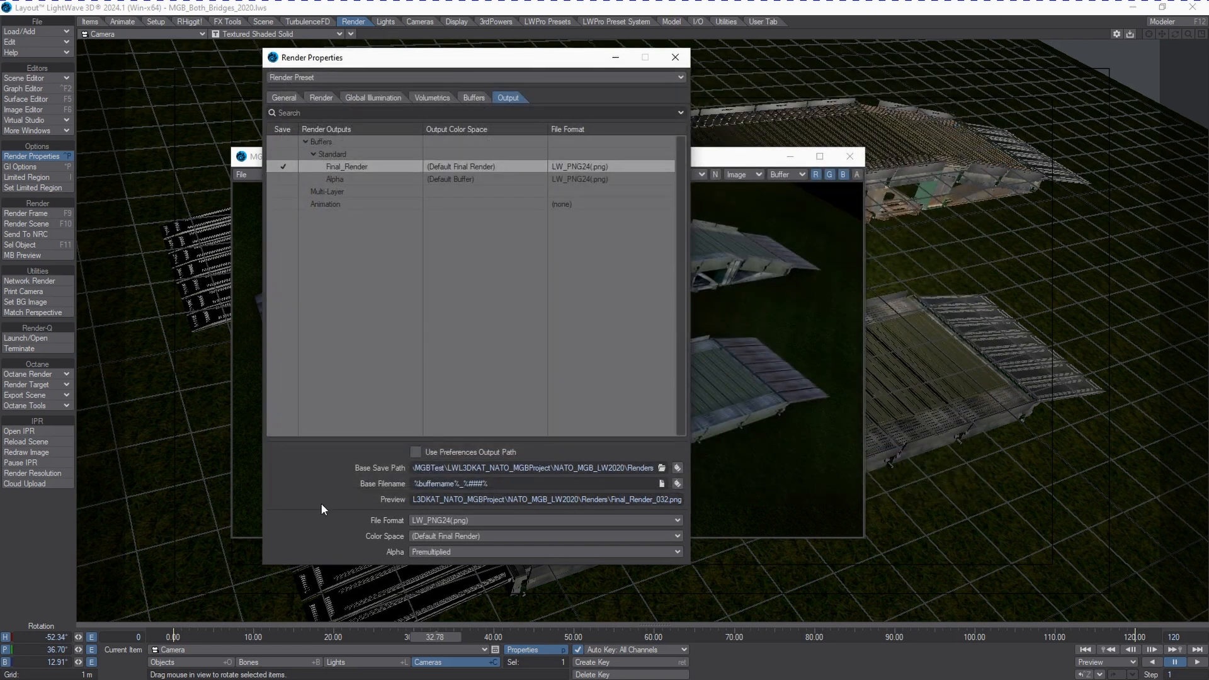
Try a full scene render with the render display turned off, and abort it.
{"action": "key", "text": "F10"}
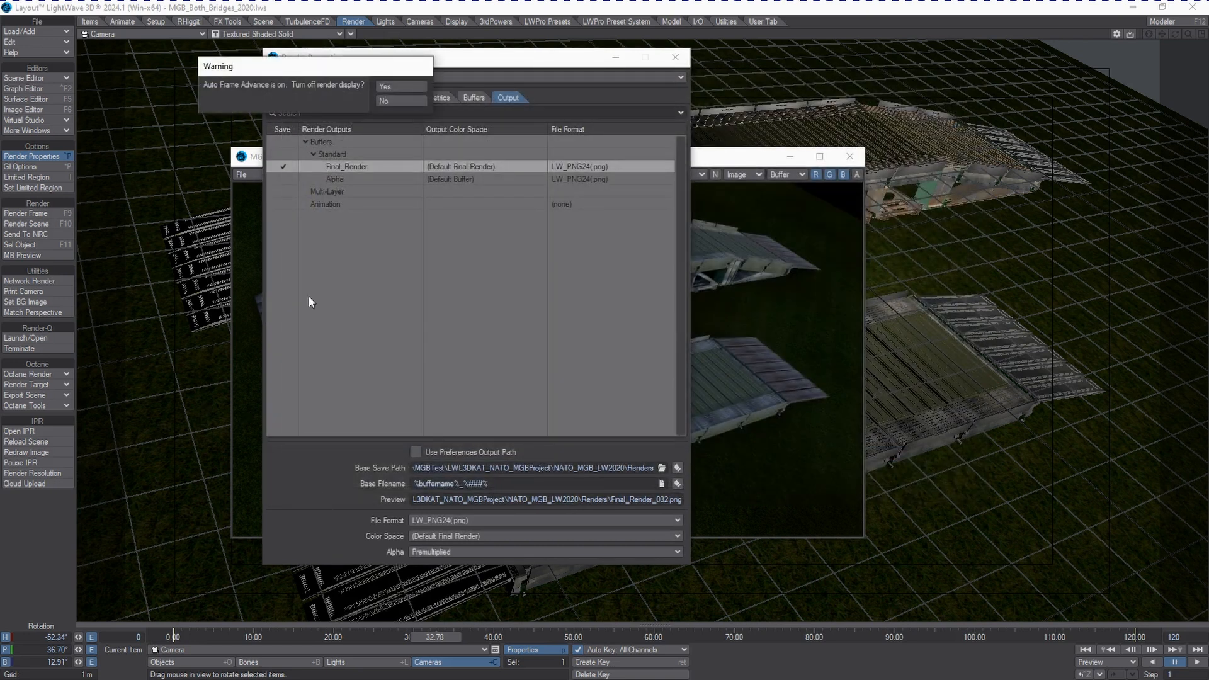
{"action": "left_click", "coordinate": [402, 88]}
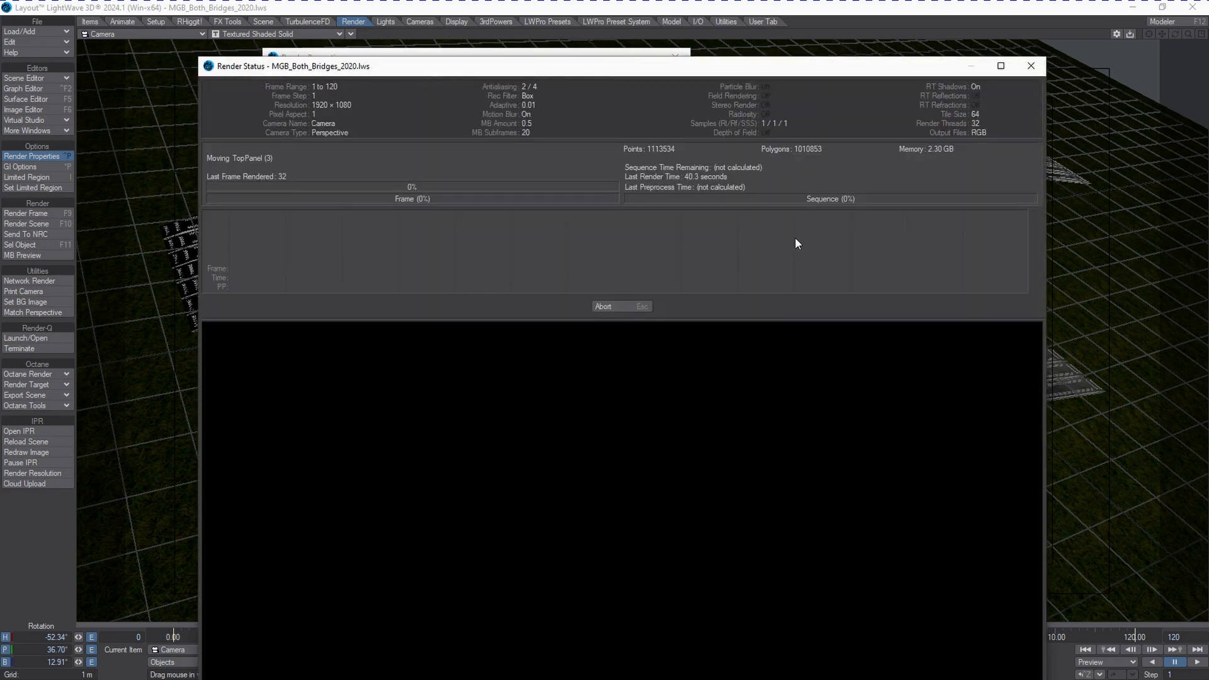
{"action": "left_click", "coordinate": [630, 308]}
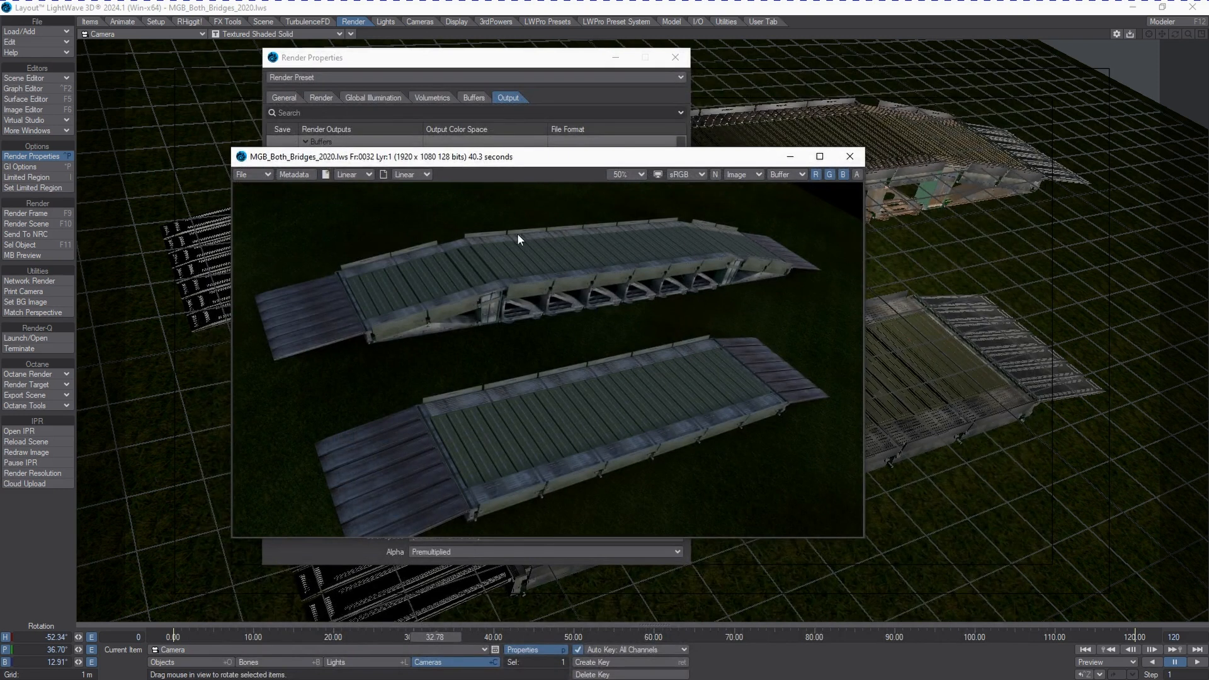
Run the LWPro render tool LWSN Cmd Copy to write the scene's render command to a batch file.
{"action": "left_click", "coordinate": [622, 24]}
{"action": "left_click", "coordinate": [562, 23]}
{"action": "left_click", "coordinate": [612, 24]}
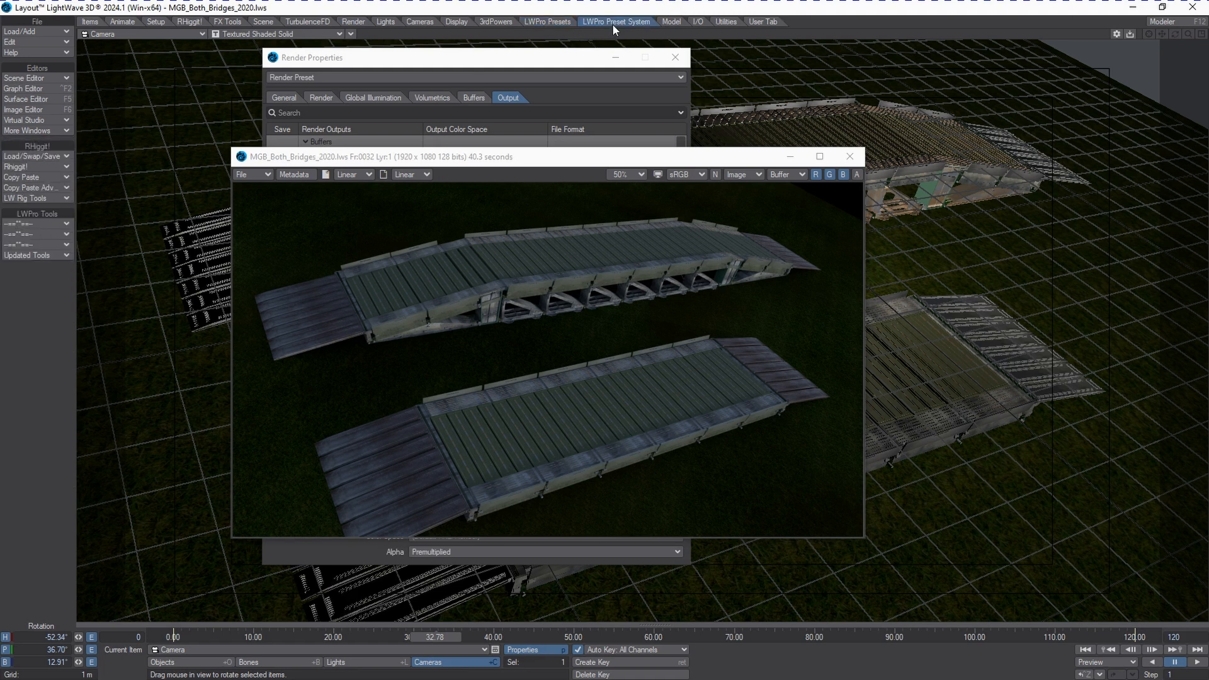
{"action": "left_click", "coordinate": [36, 221]}
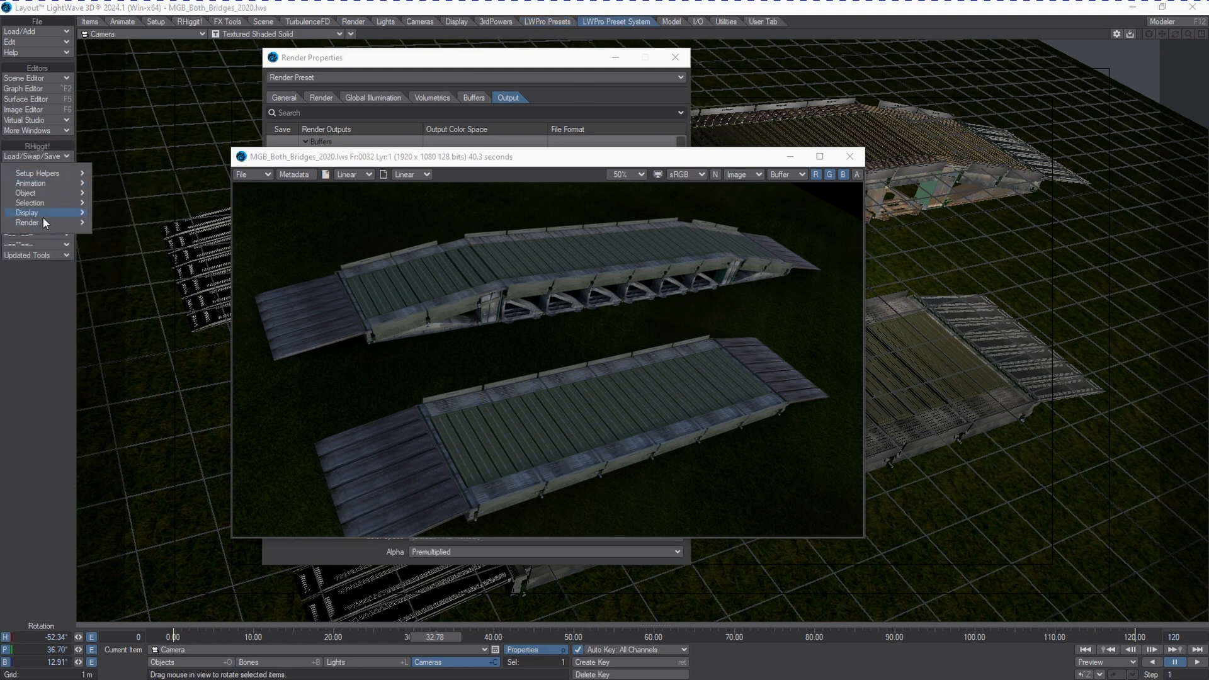
{"action": "mouse_move", "coordinate": [40, 220]}
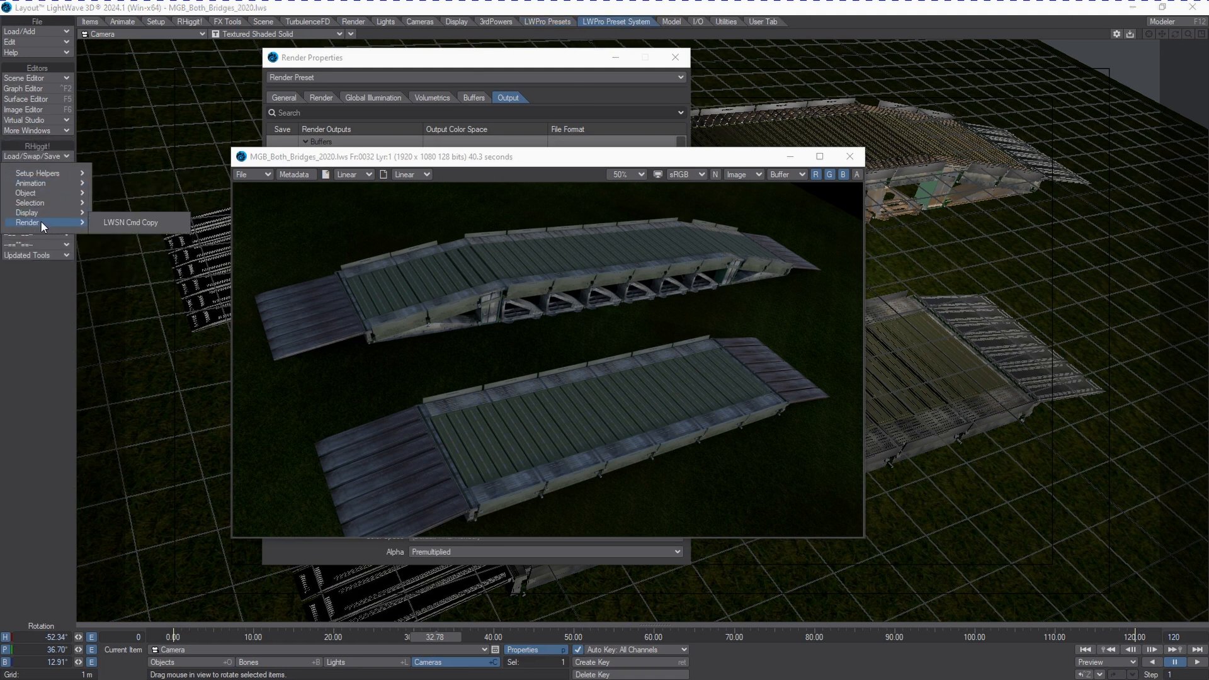
{"action": "left_click", "coordinate": [137, 227]}
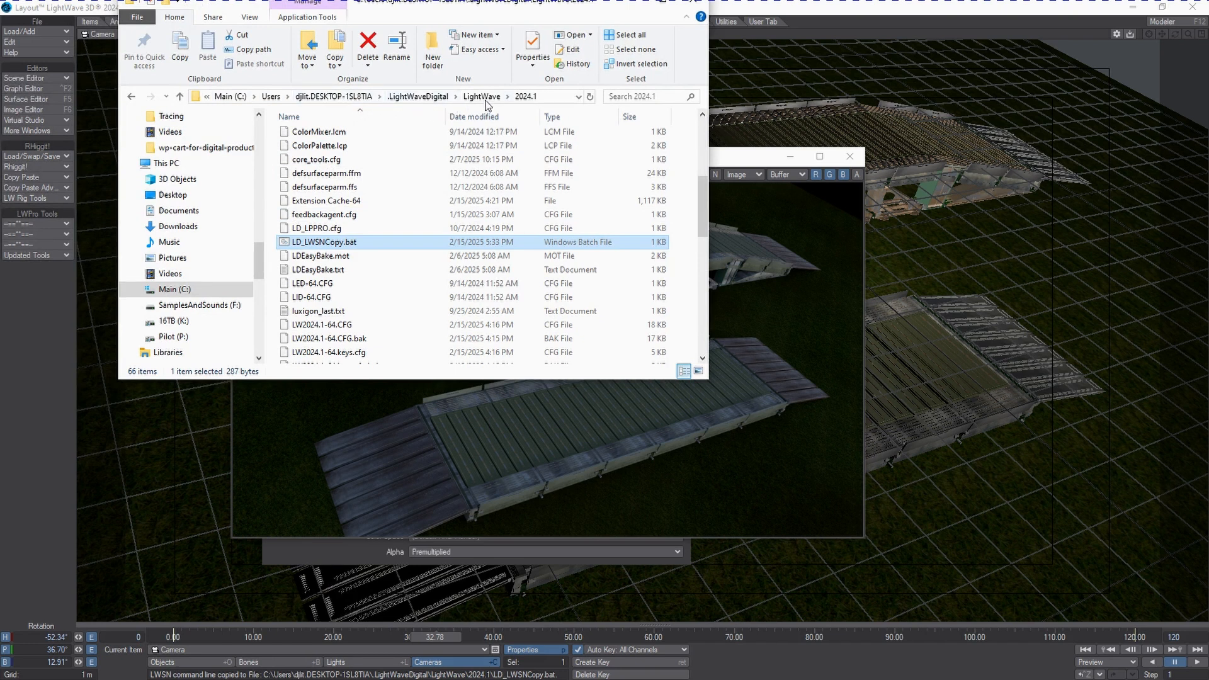
Open LD_LWSNCopy.bat from the 2024.1 folder in Notepad++ and examine its full command line.
{"action": "scroll", "coordinate": [369, 261], "scroll_direction": "up", "scroll_amount": 5}
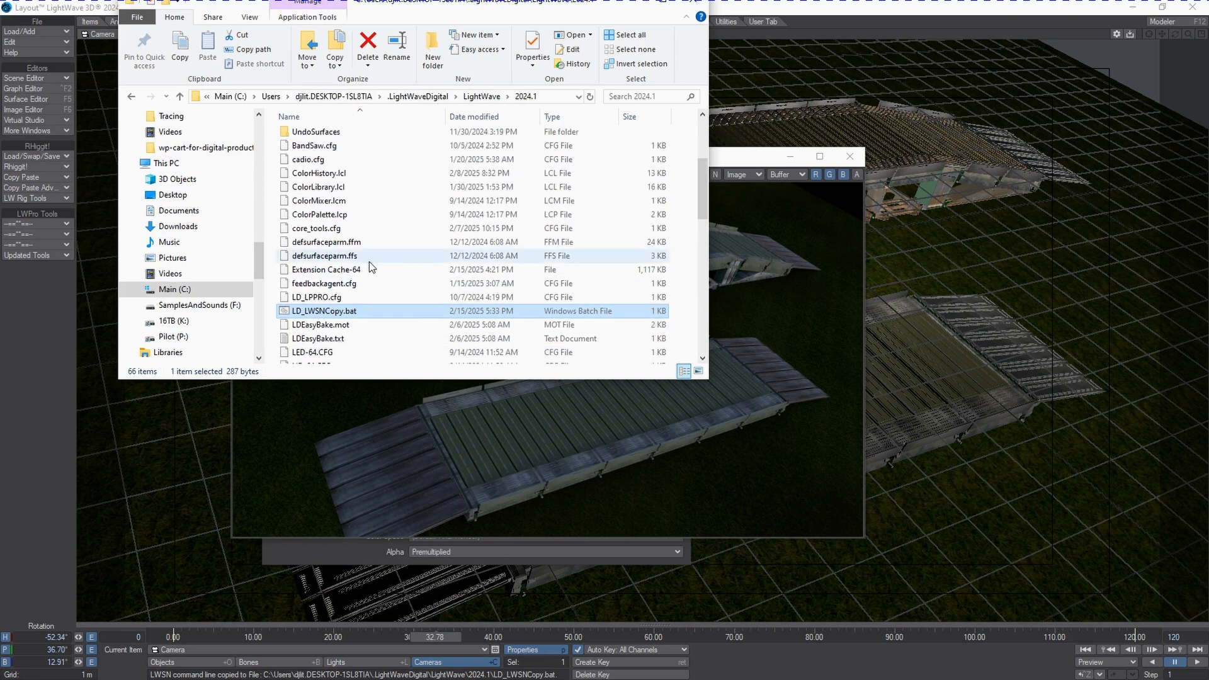
{"action": "scroll", "coordinate": [370, 258], "scroll_direction": "down", "scroll_amount": 12}
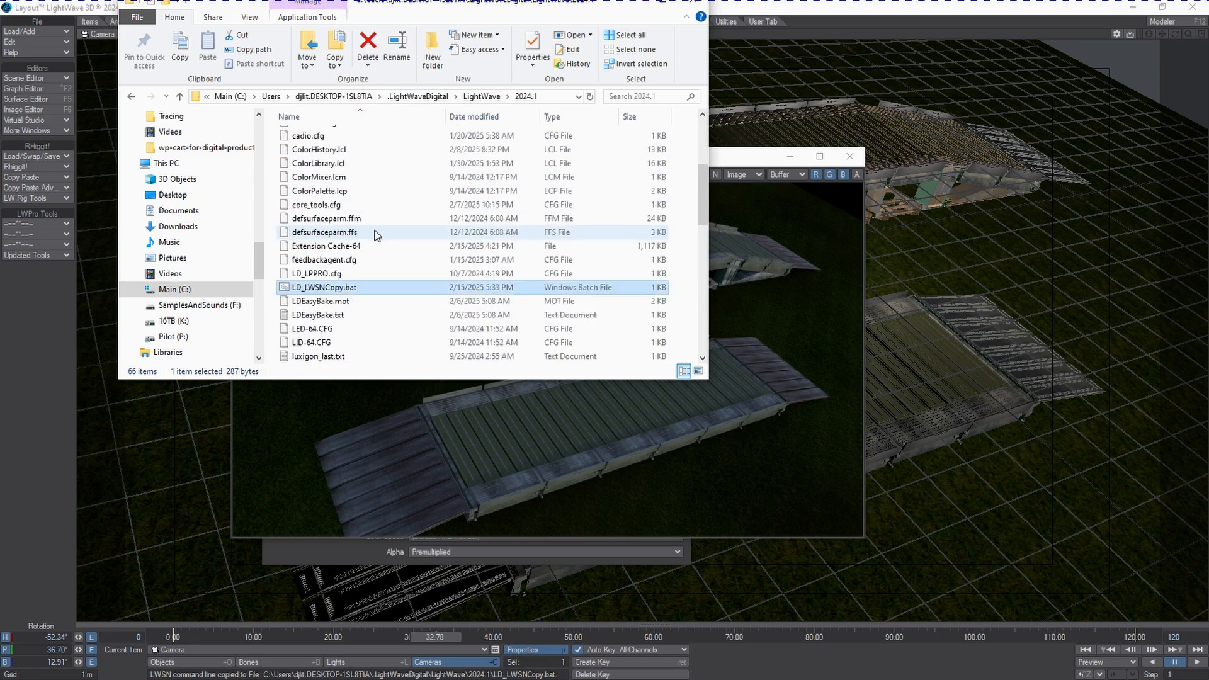
{"action": "scroll", "coordinate": [364, 255], "scroll_direction": "up", "scroll_amount": 6}
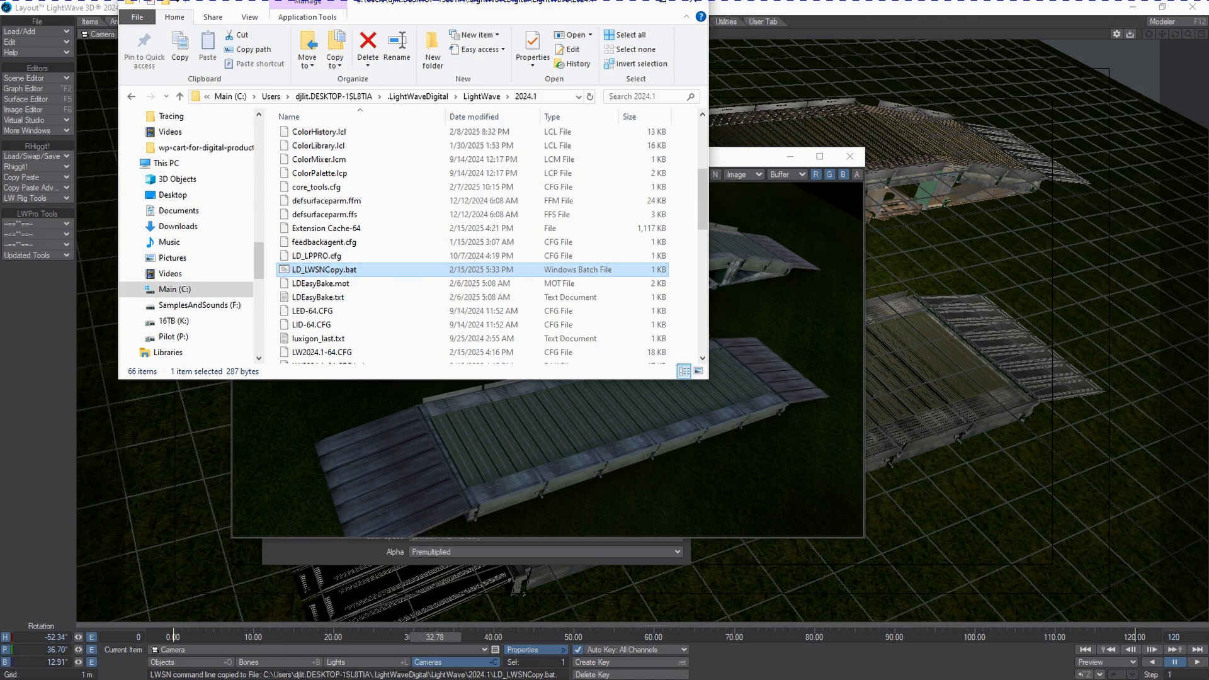
{"action": "key", "text": "alt+Tab"}
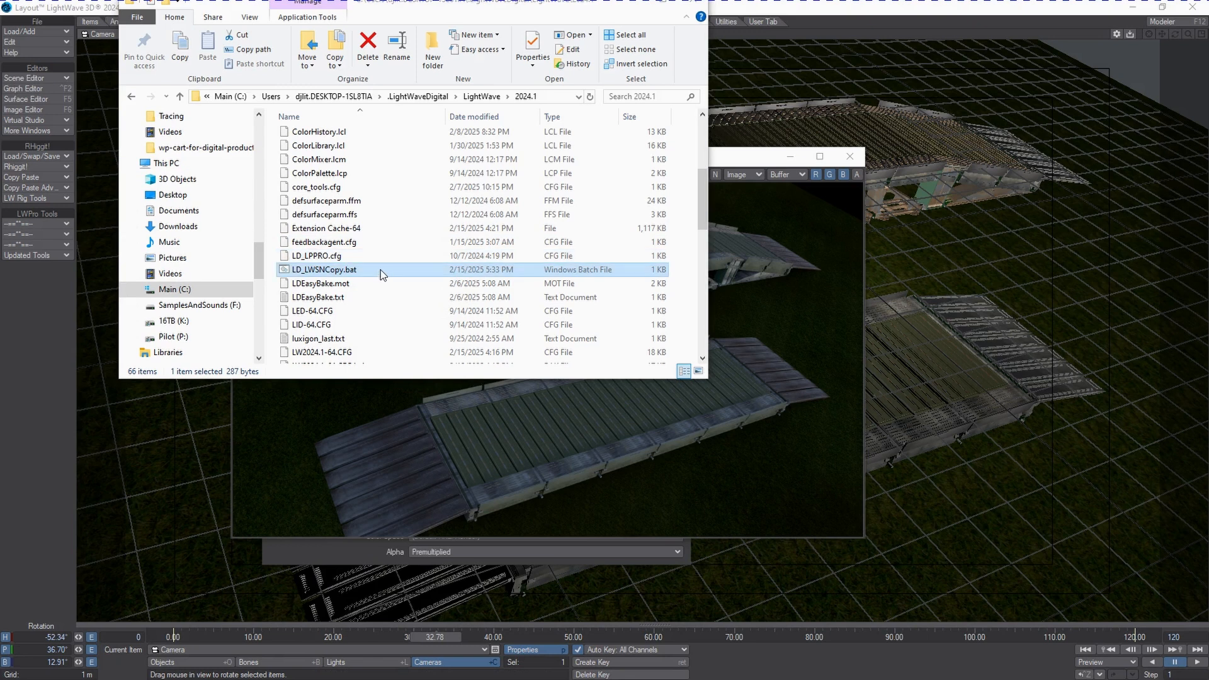
{"action": "right_click", "coordinate": [381, 269]}
{"action": "left_click", "coordinate": [259, 411]}
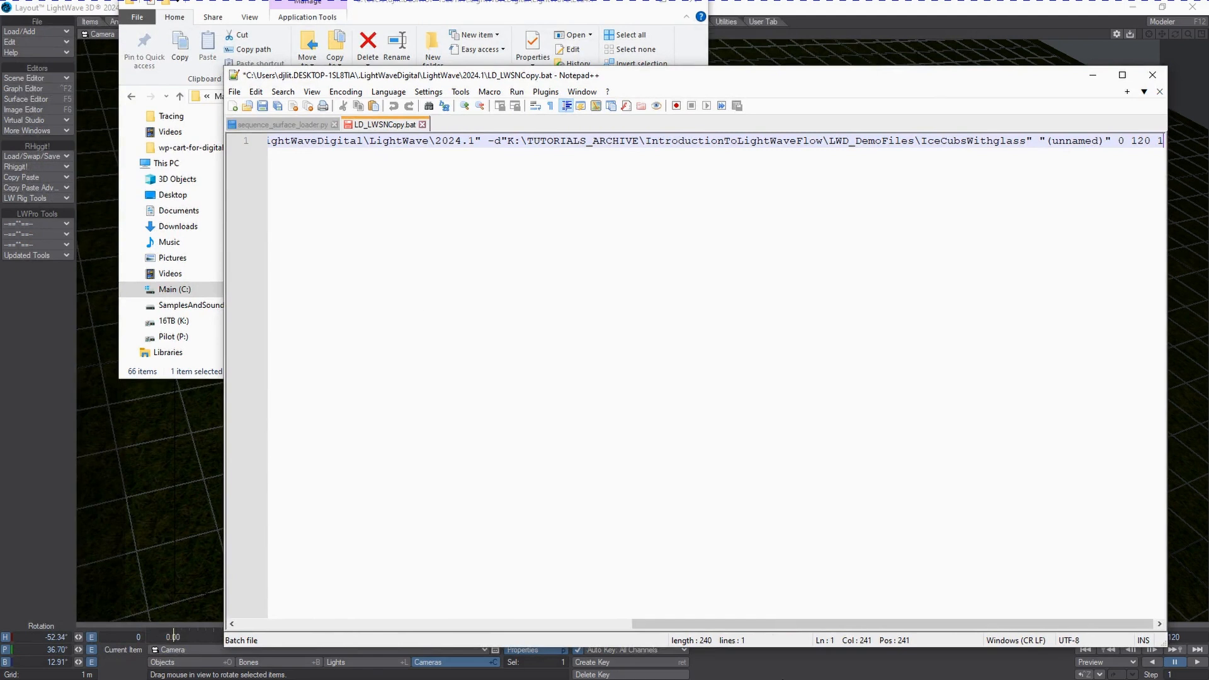
{"action": "left_click_drag", "start_coordinate": [784, 625], "coordinate": [352, 629]}
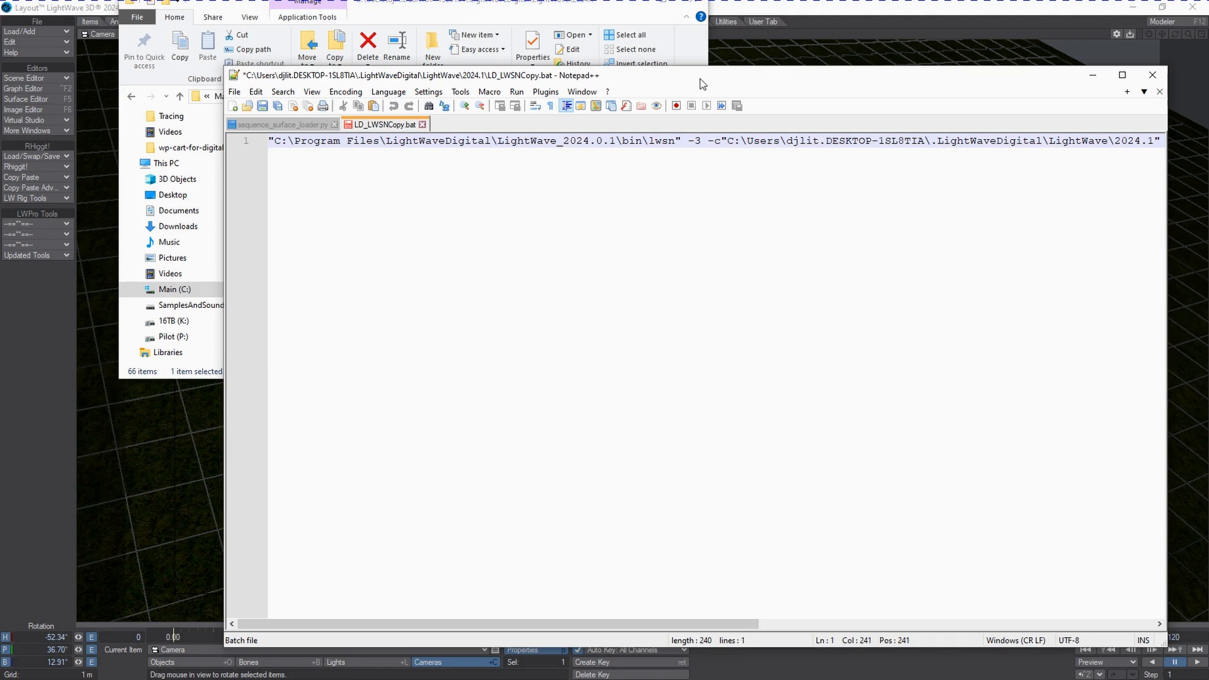
{"action": "left_click_drag", "start_coordinate": [702, 83], "coordinate": [597, 76]}
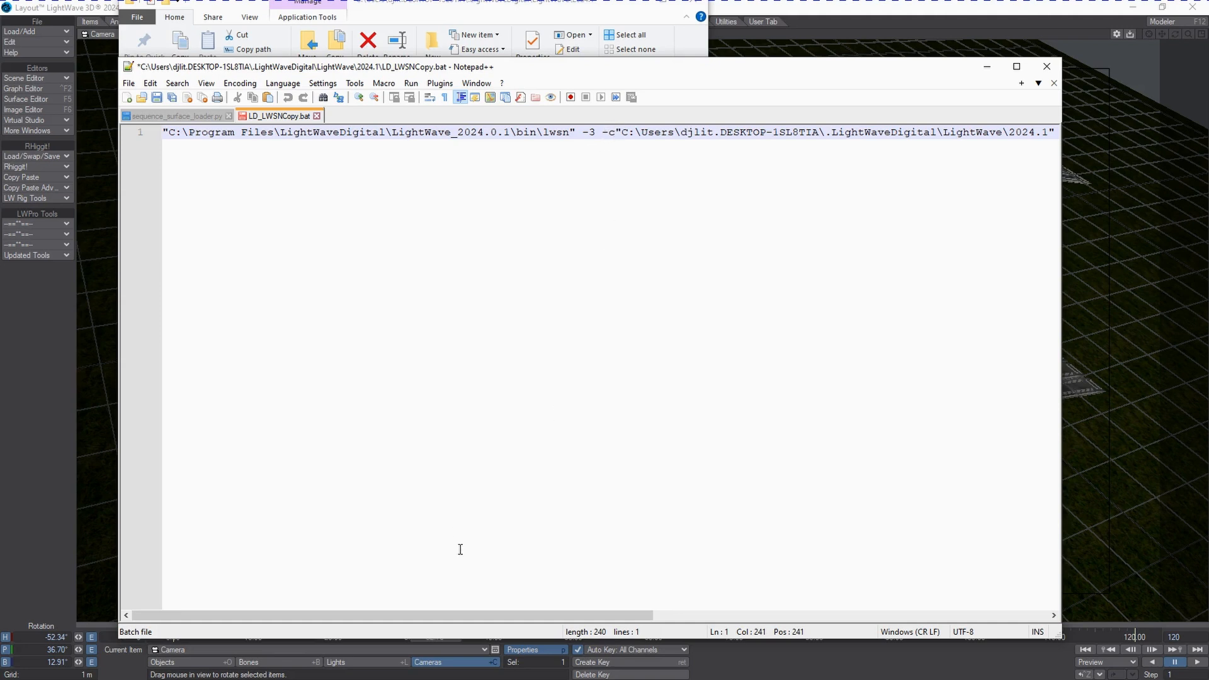
{"action": "left_click_drag", "start_coordinate": [494, 618], "coordinate": [551, 618]}
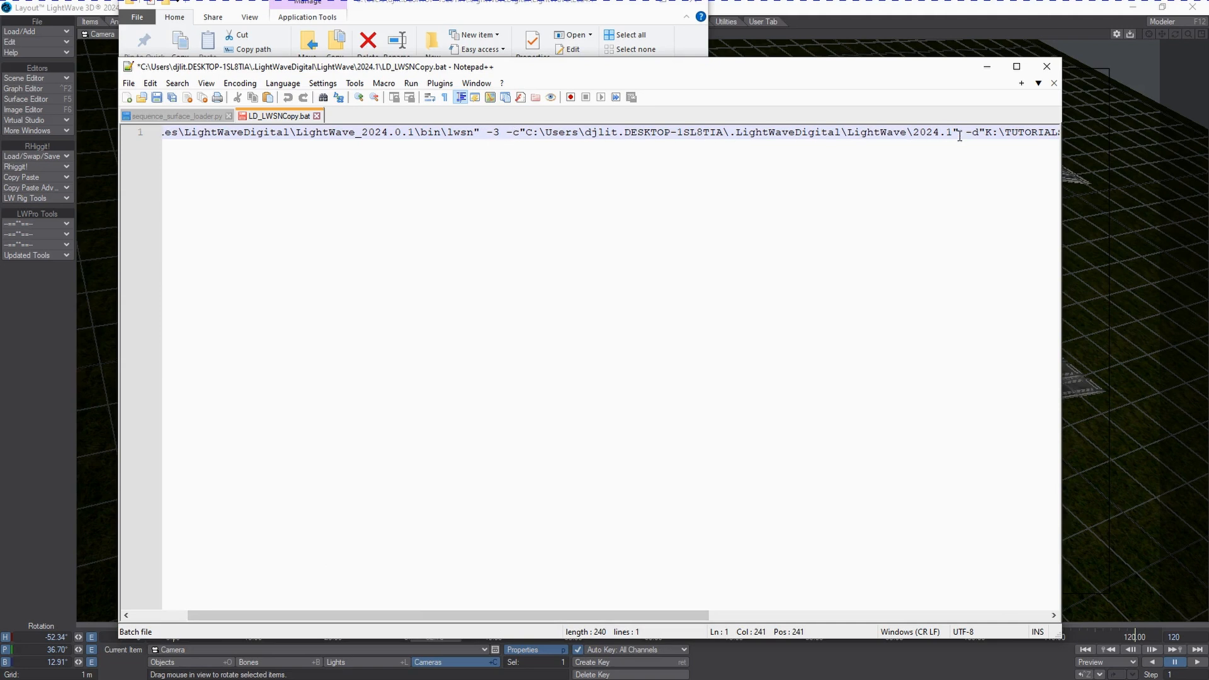
{"action": "left_click_drag", "start_coordinate": [601, 615], "coordinate": [950, 637]}
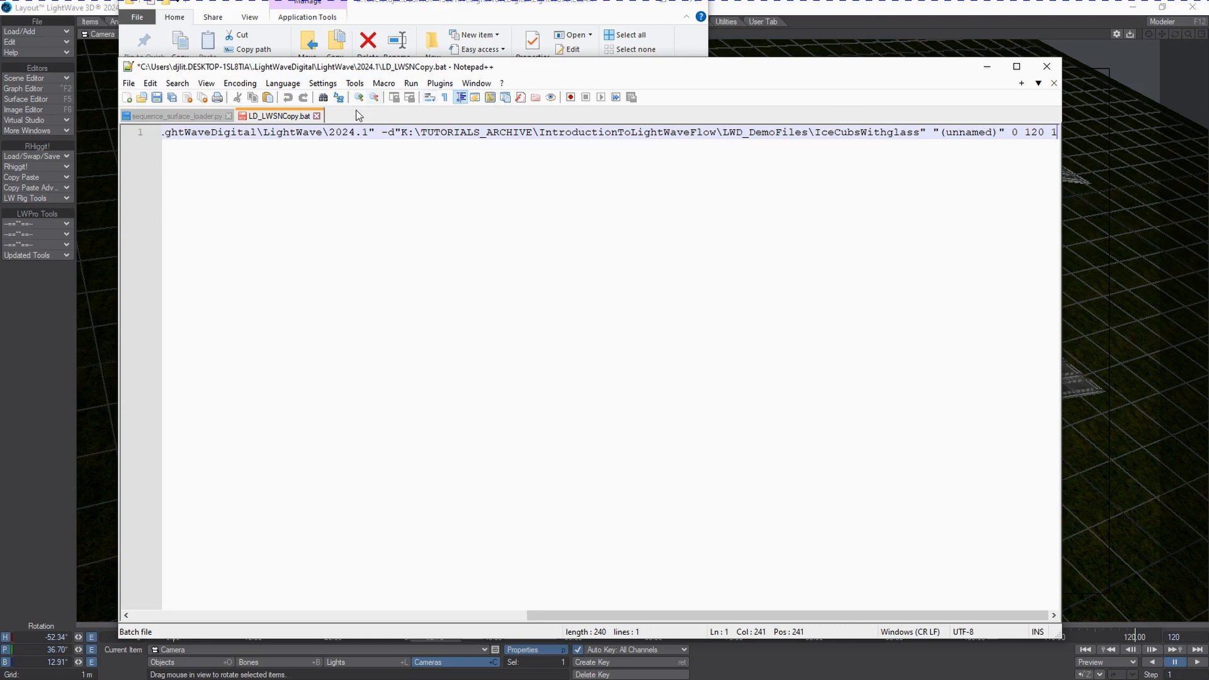
Close LD_LWSNCopy.bat in Notepad++ without saving, and delete the batch file from the 2024.1 folder.
{"action": "left_click", "coordinate": [317, 117]}
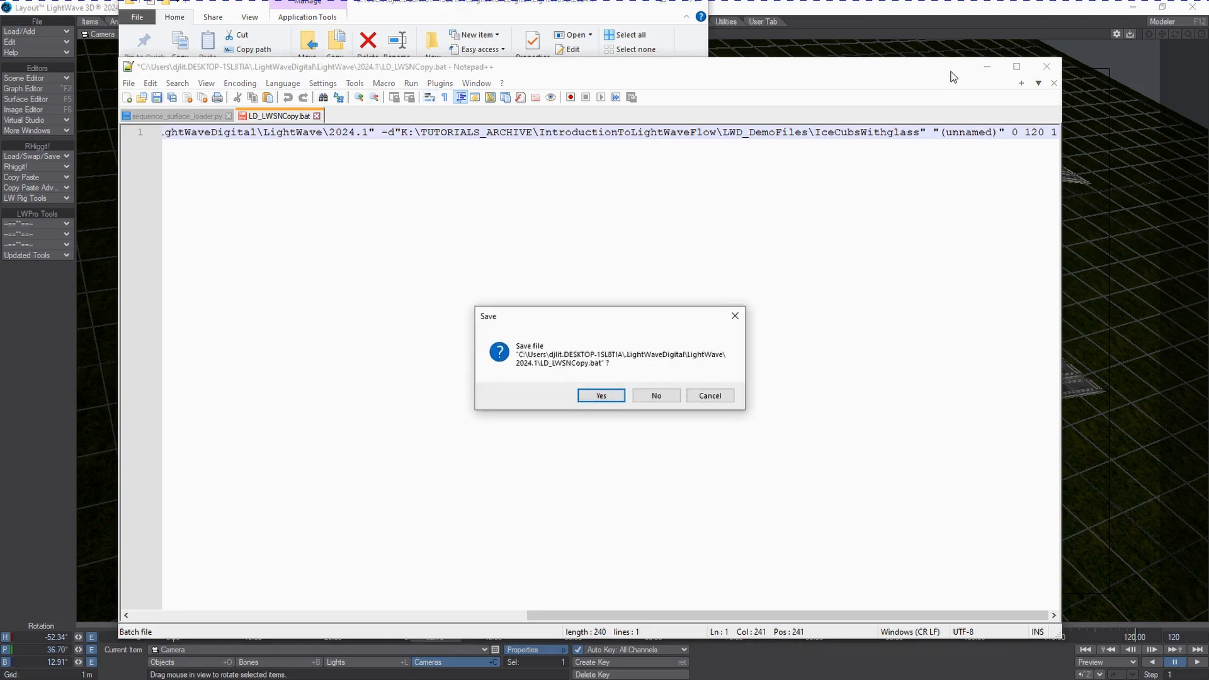
{"action": "left_click", "coordinate": [657, 396]}
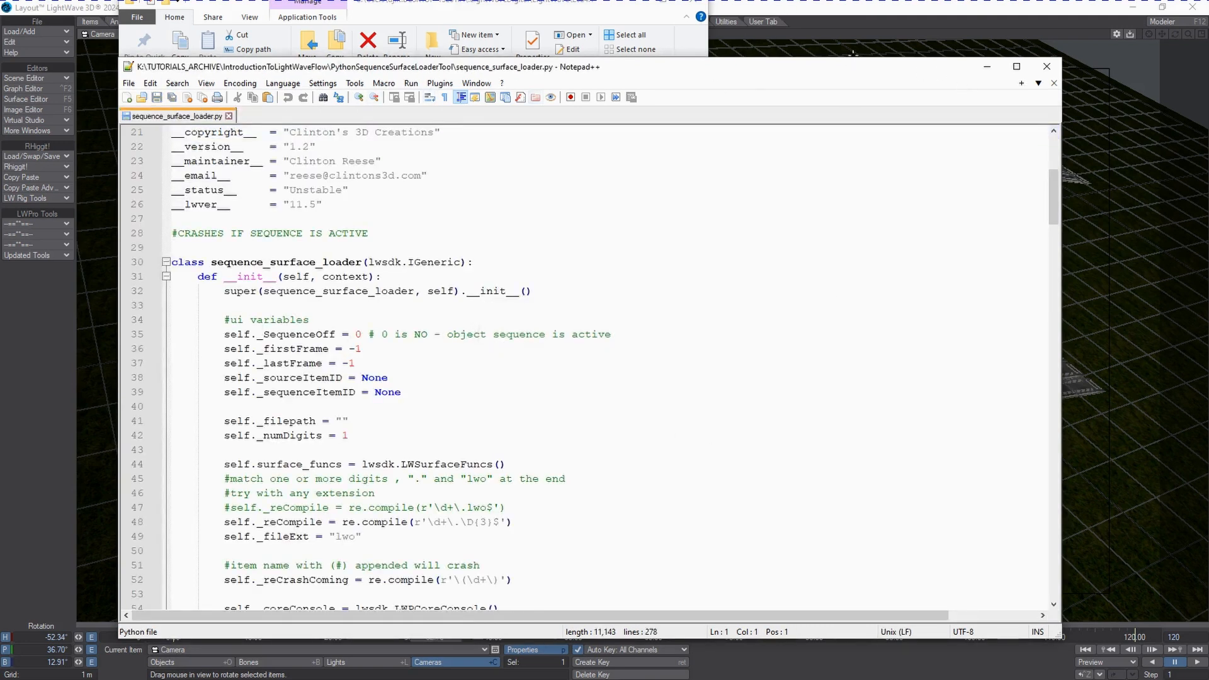
{"action": "left_click", "coordinate": [1046, 66]}
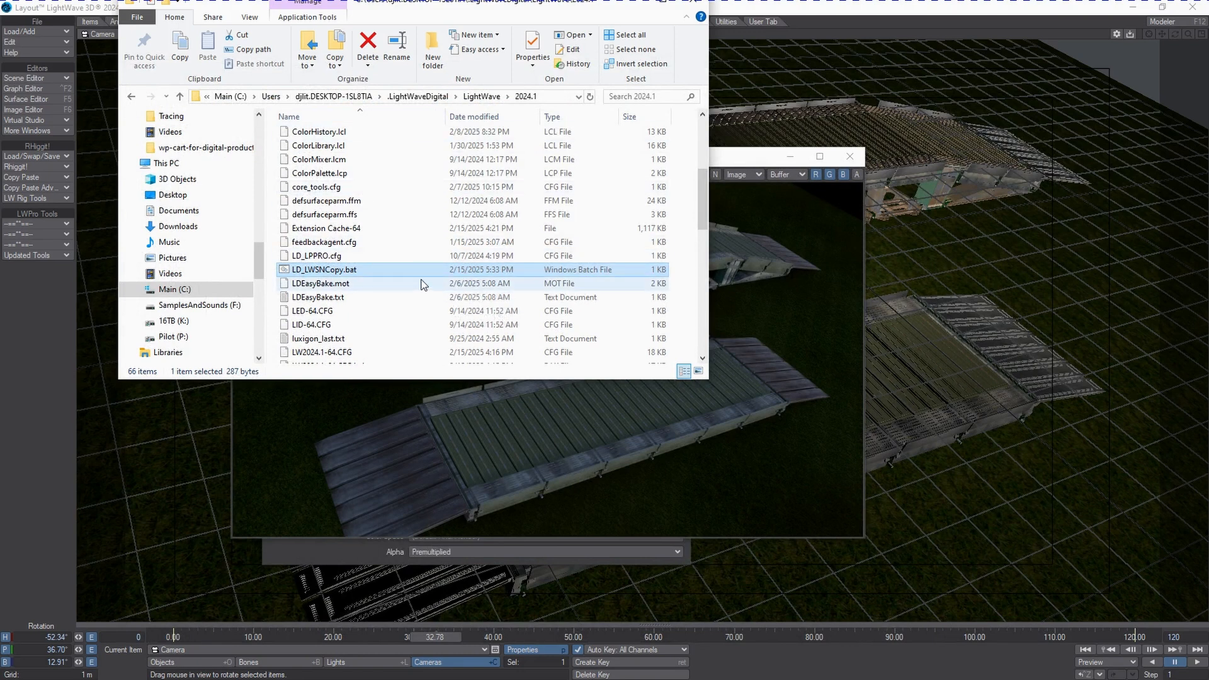
{"action": "key", "text": "Delete"}
{"action": "left_click_drag", "start_coordinate": [461, 3], "coordinate": [0, 127]}
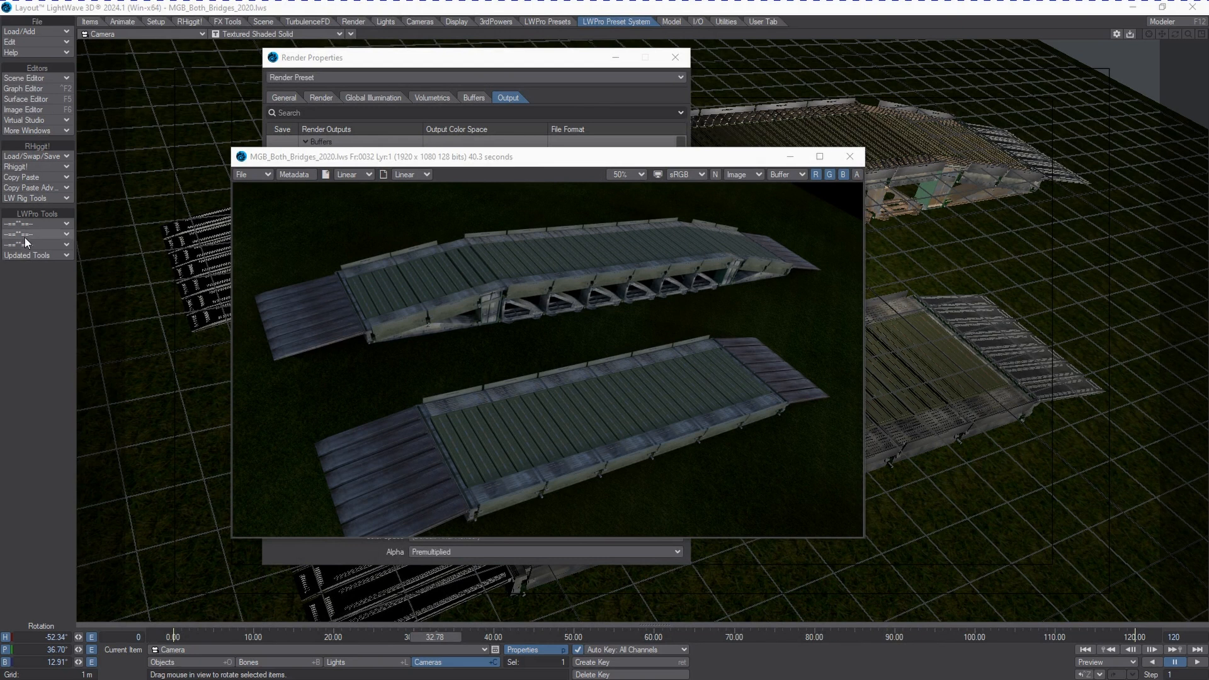
Save the scene, overwriting the existing MGB_Both_Bridges_2020.lws.
{"action": "left_click", "coordinate": [35, 32]}
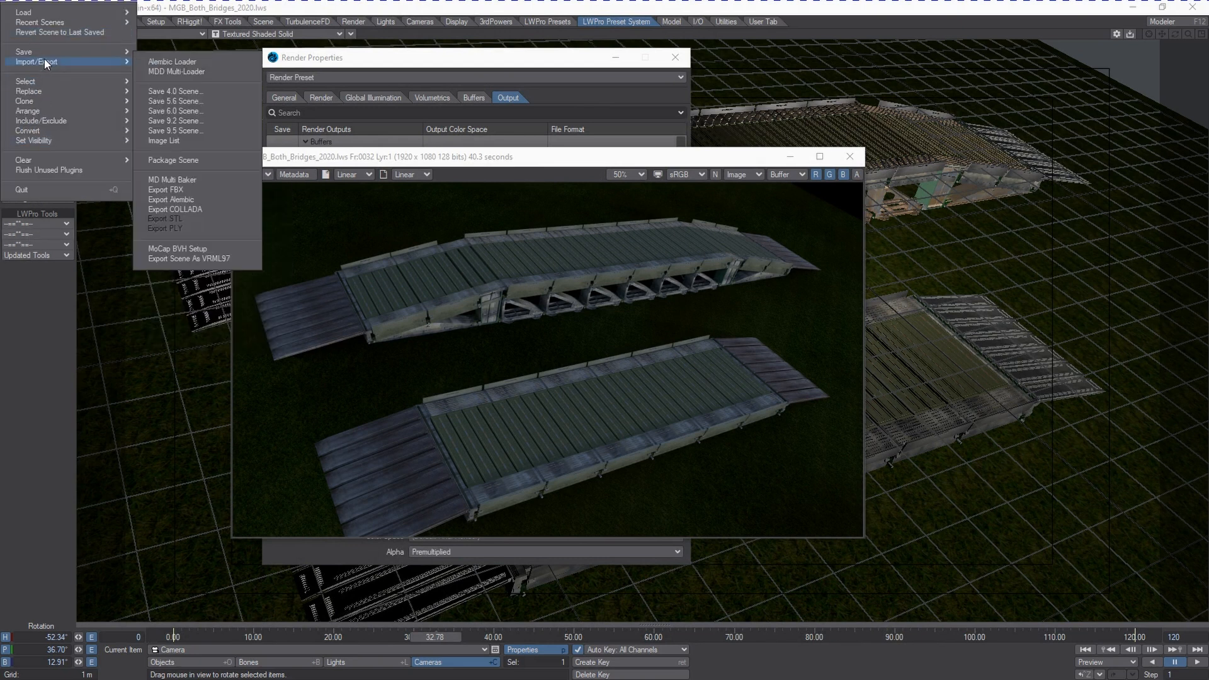
{"action": "left_click", "coordinate": [263, 59]}
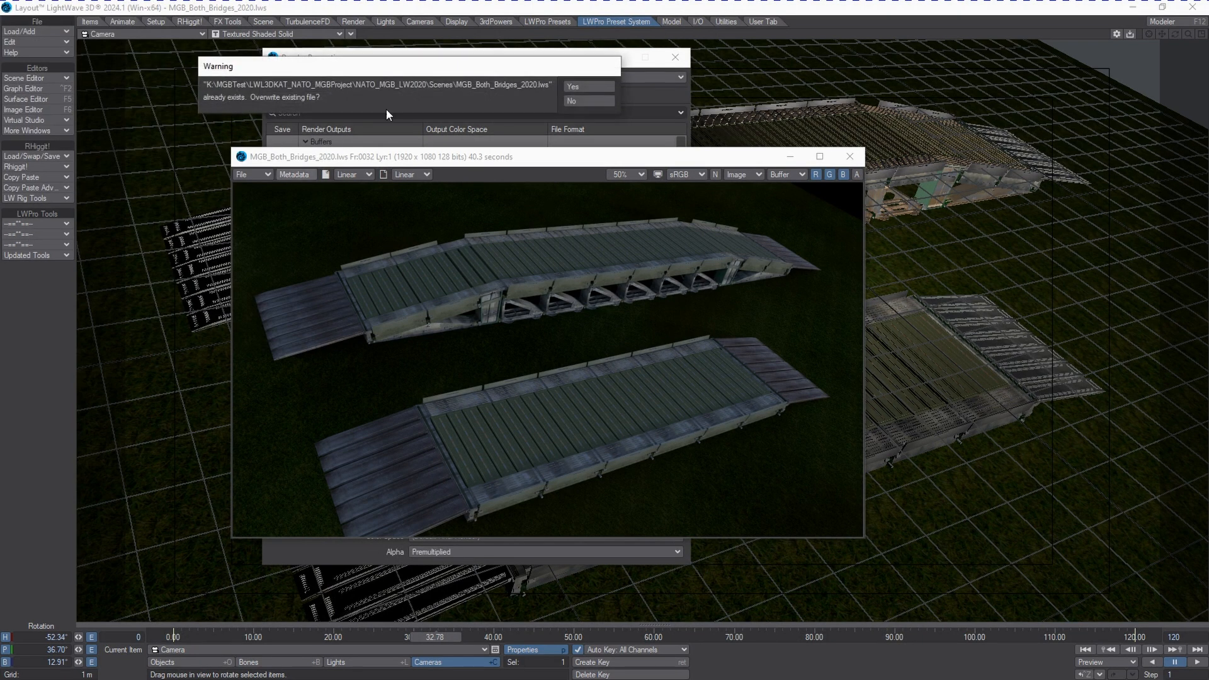
{"action": "left_click", "coordinate": [607, 87]}
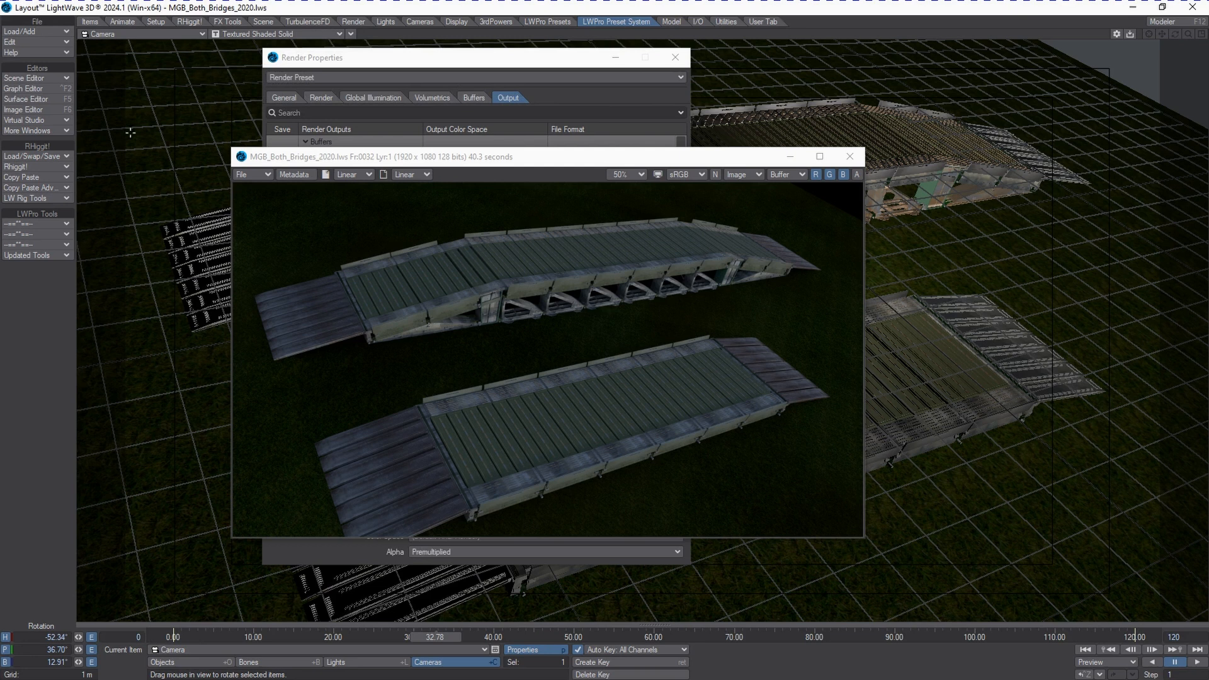
Generate a fresh batch file with LWSN Cmd Copy and open LD_LWSNCopy.bat in Notepad++.
{"action": "left_click", "coordinate": [58, 229]}
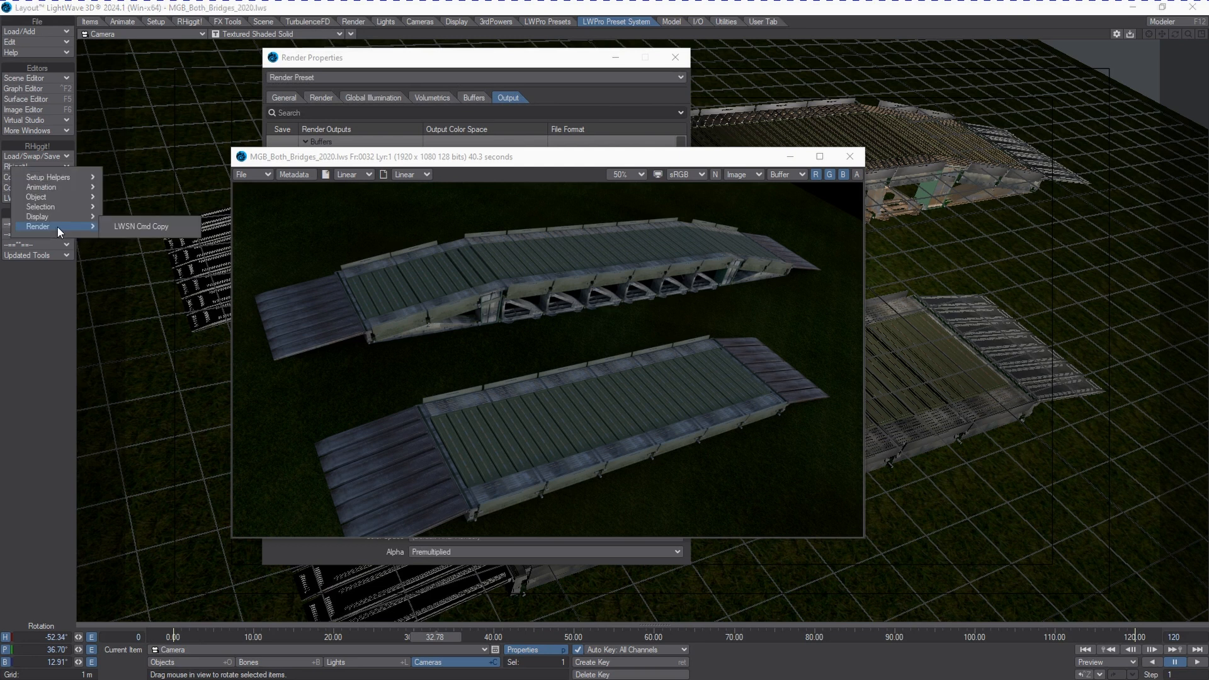
{"action": "left_click", "coordinate": [126, 228]}
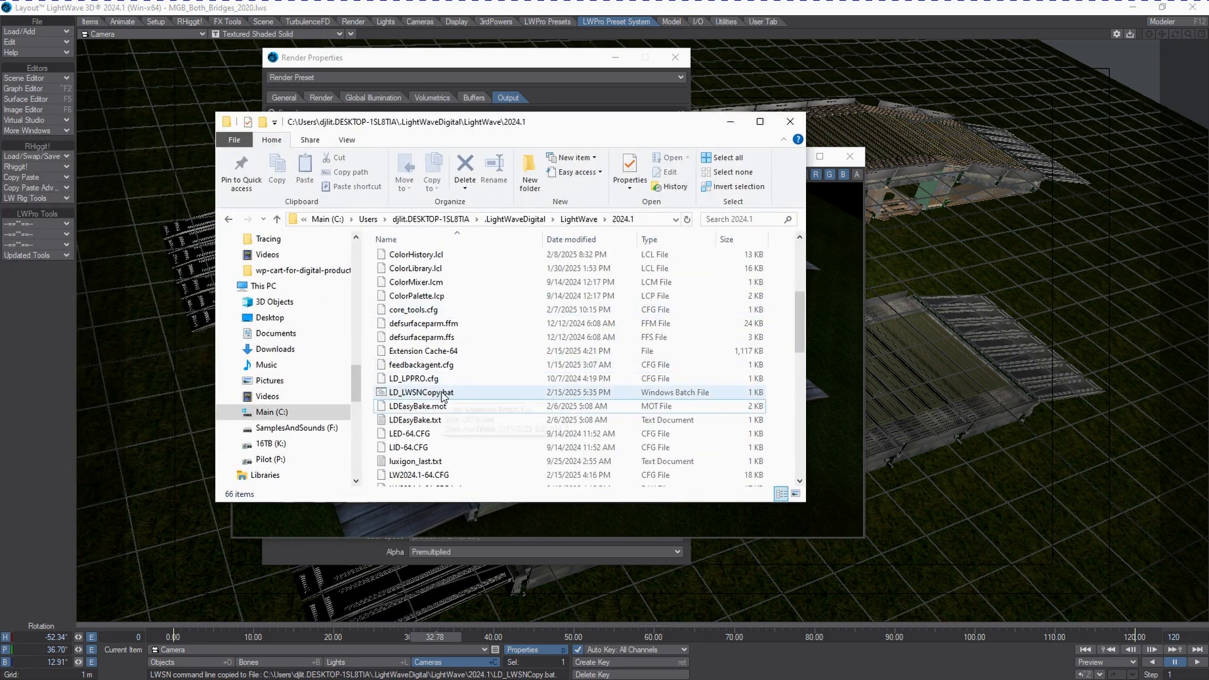
{"action": "right_click", "coordinate": [440, 396]}
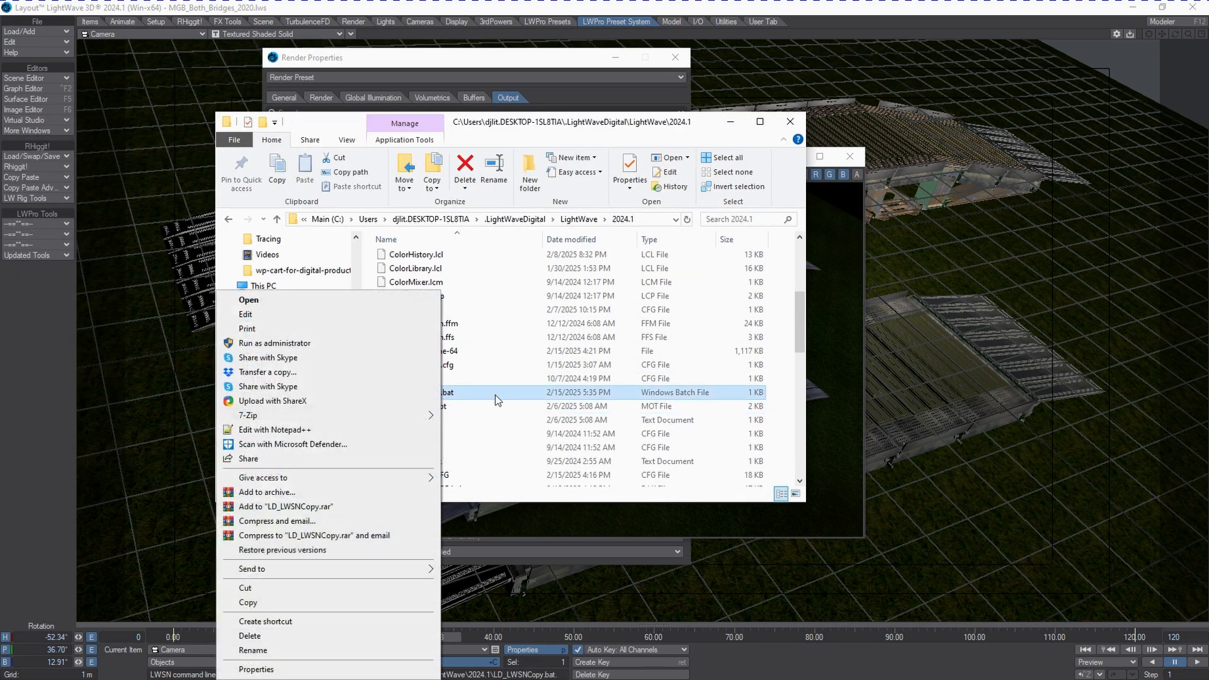
{"action": "left_click", "coordinate": [289, 430]}
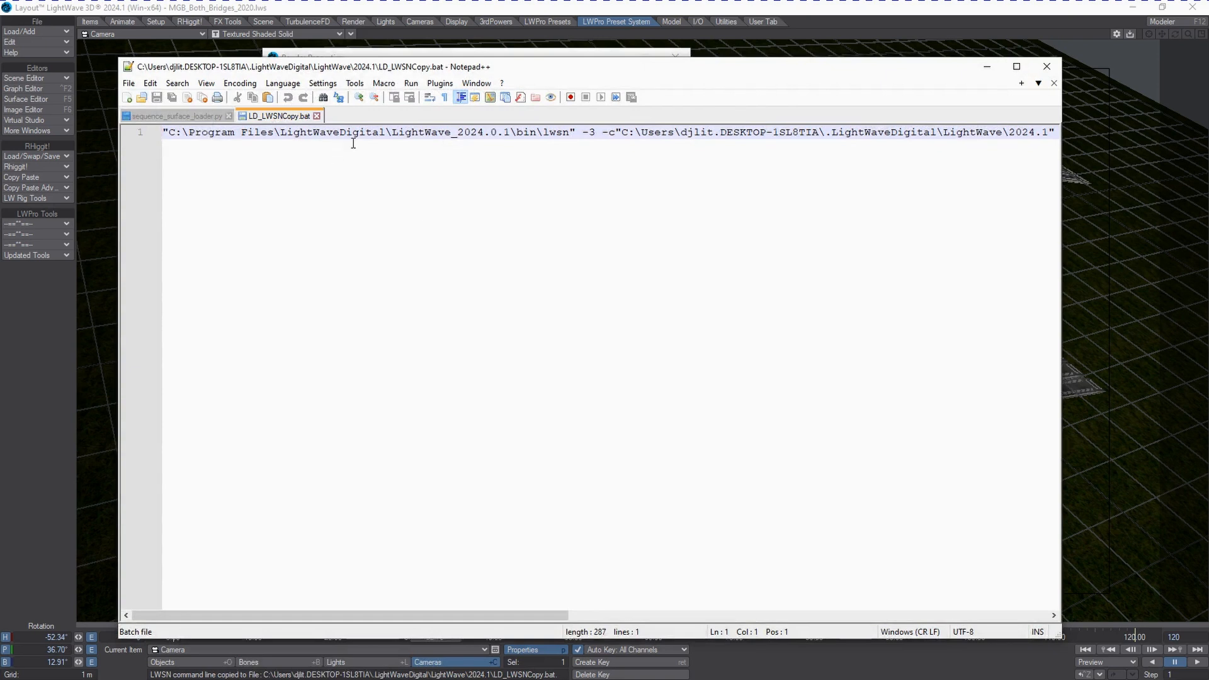
Review the regenerated command line, including its config directory, content directory, scene path and frame range.
{"action": "left_click_drag", "start_coordinate": [341, 615], "coordinate": [863, 599]}
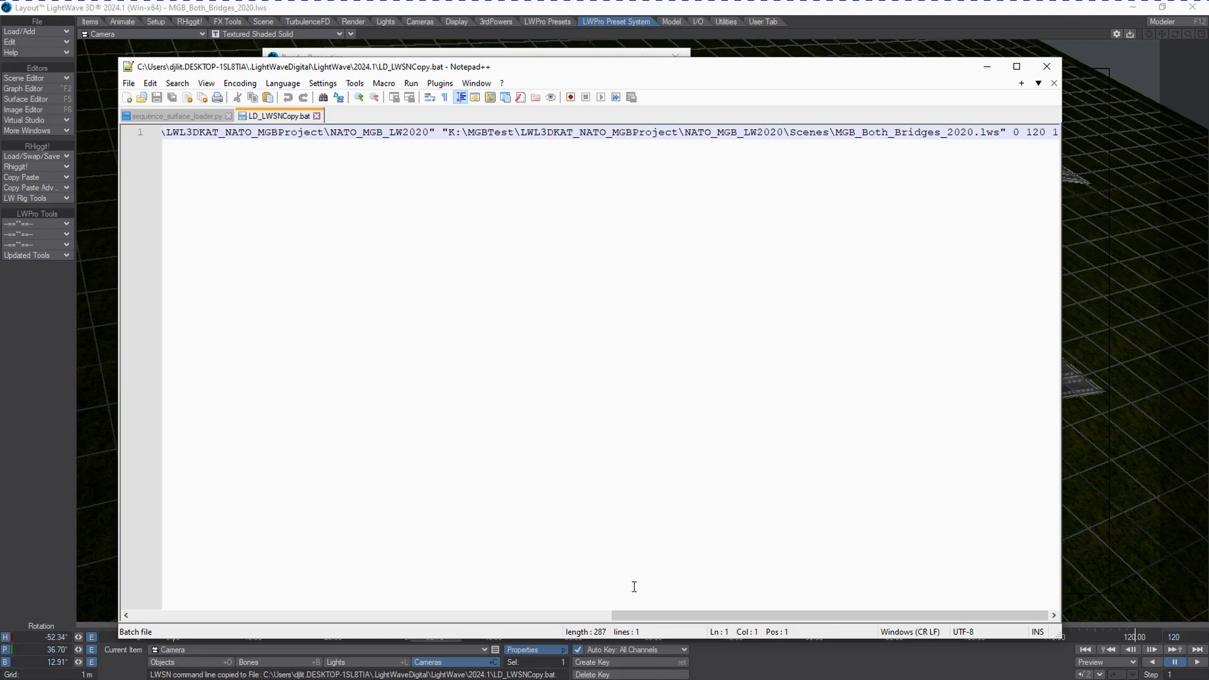
{"action": "left_click_drag", "start_coordinate": [642, 615], "coordinate": [387, 615]}
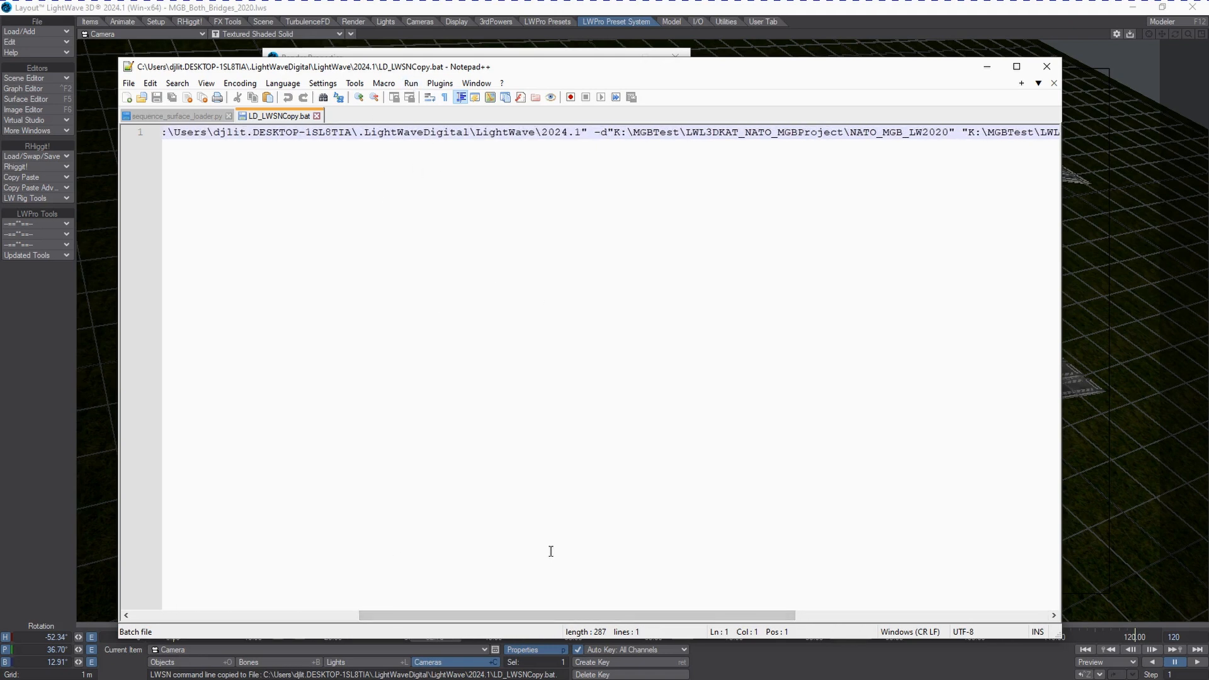
{"action": "left_click_drag", "start_coordinate": [546, 615], "coordinate": [514, 616]}
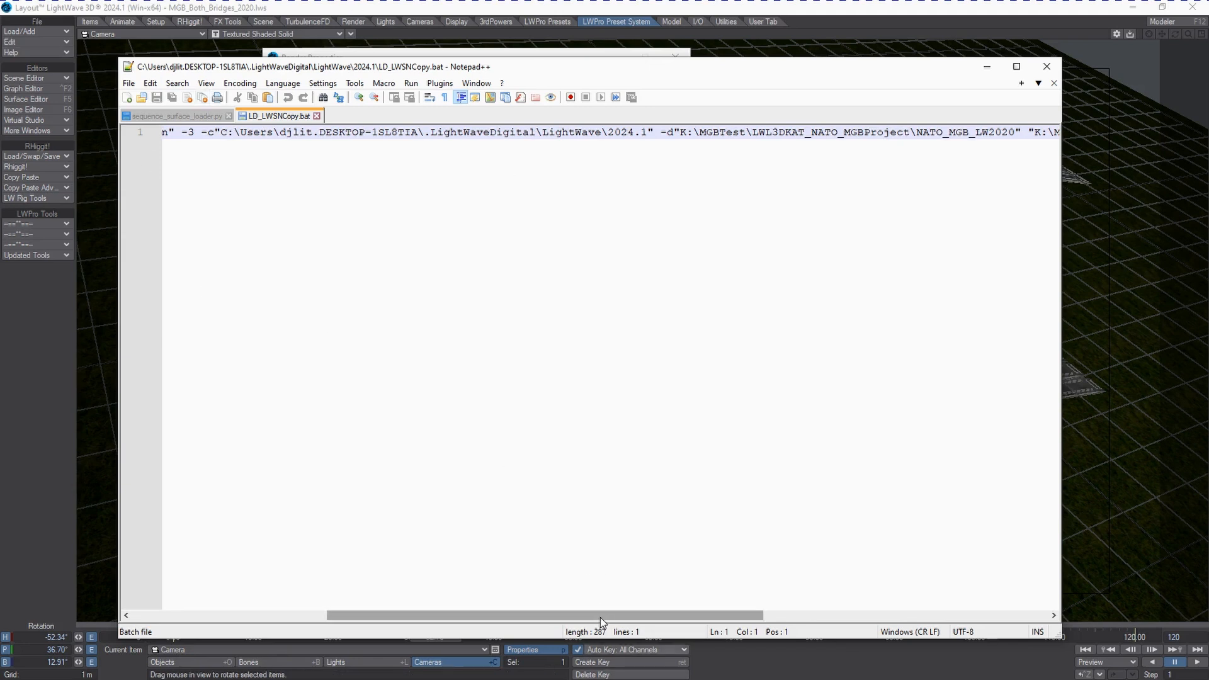
{"action": "left_click_drag", "start_coordinate": [600, 617], "coordinate": [405, 617]}
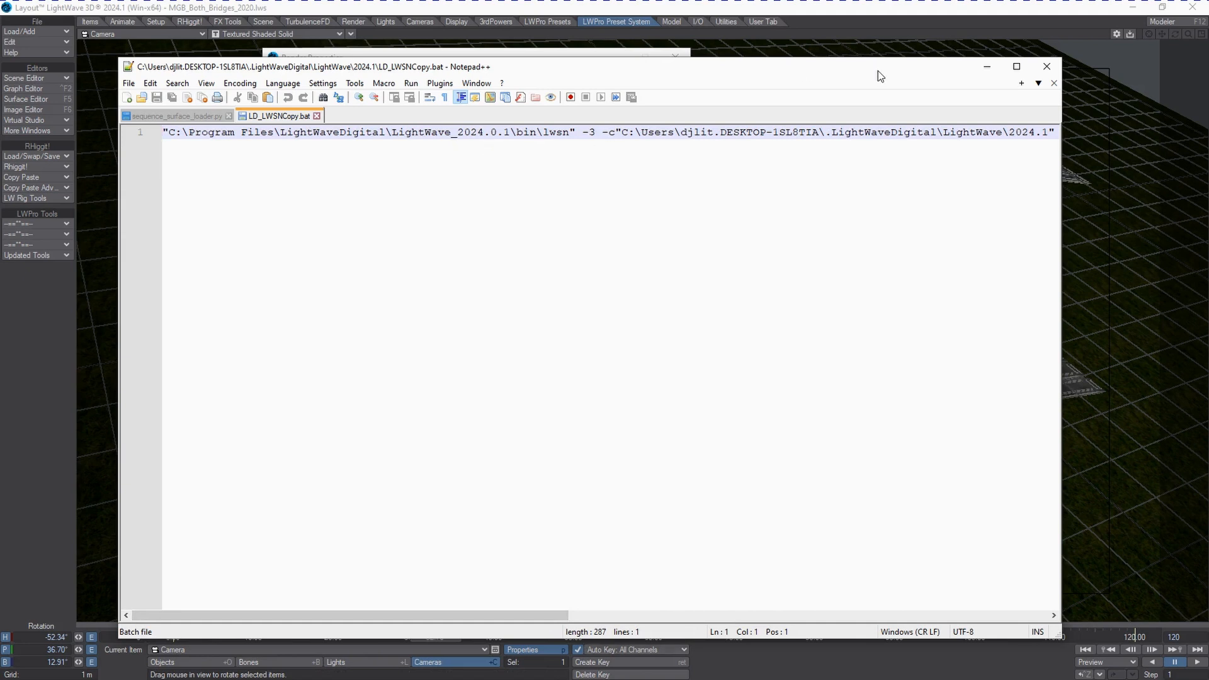
Close the Notepad++ window and run LD_LWSNCopy.bat from the 2024.1 folder to start the command-line render.
{"action": "left_click_drag", "start_coordinate": [877, 71], "coordinate": [867, 73]}
{"action": "left_click", "coordinate": [1035, 70]}
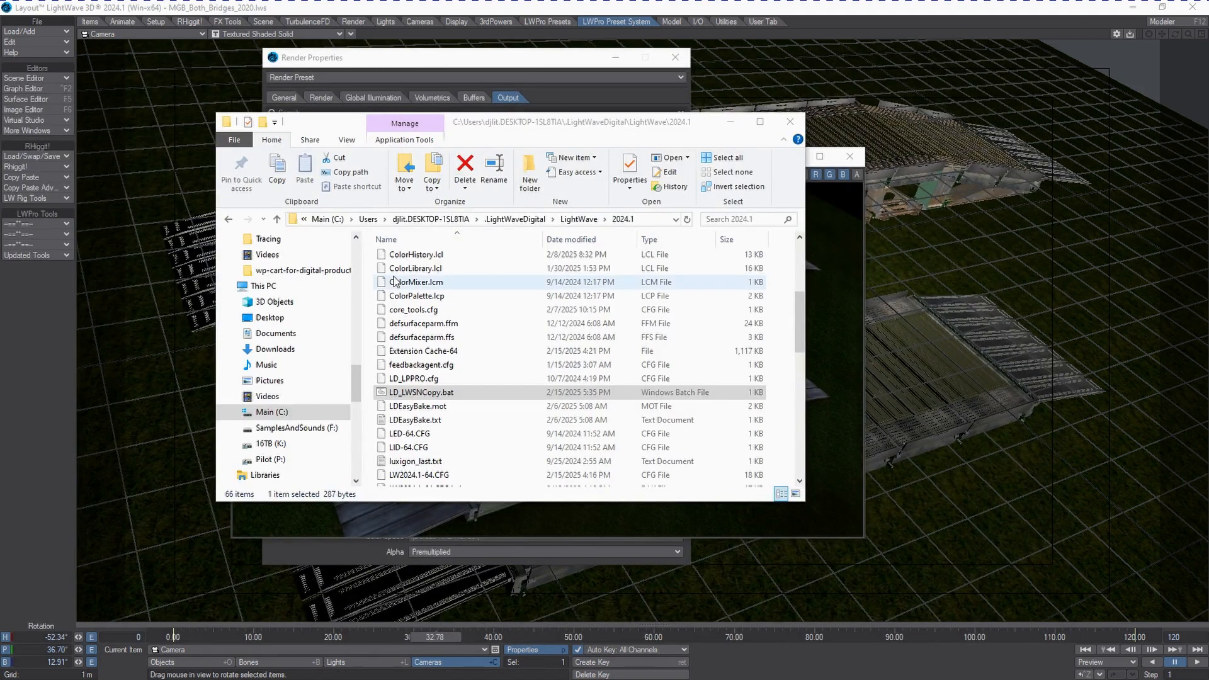
{"action": "double_click", "coordinate": [456, 394]}
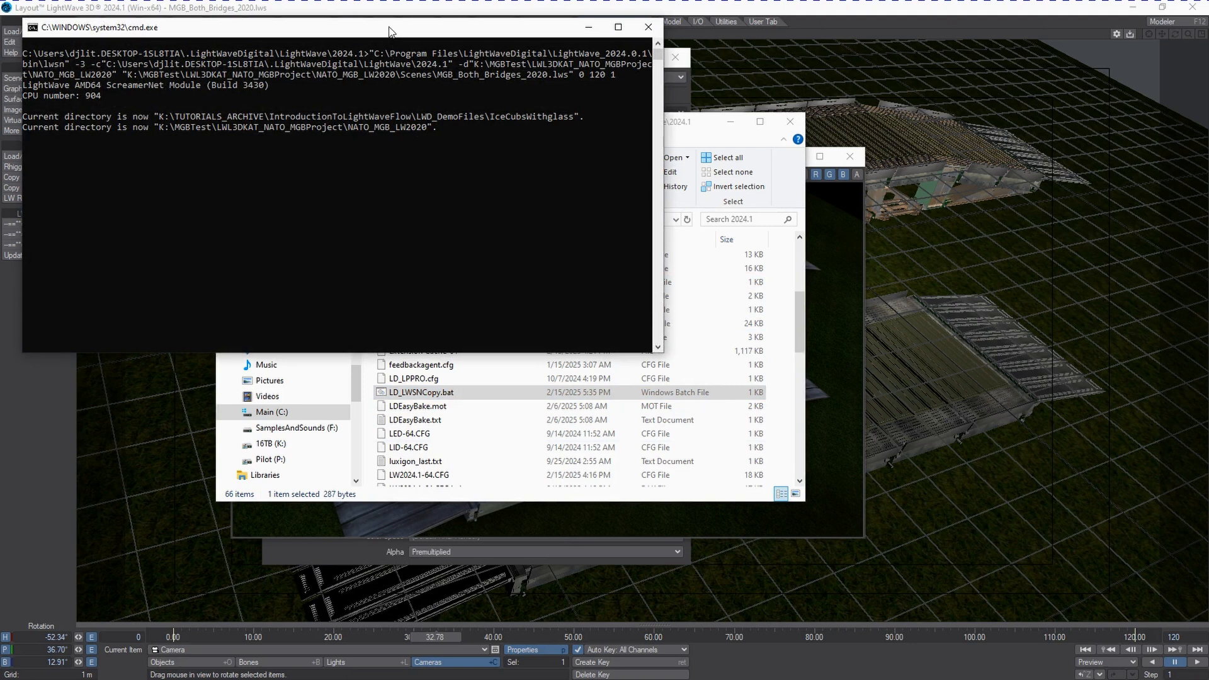
Reposition and enlarge the console window, and examine the render log for scene loading and frame progress.
{"action": "left_click_drag", "start_coordinate": [389, 30], "coordinate": [533, 141]}
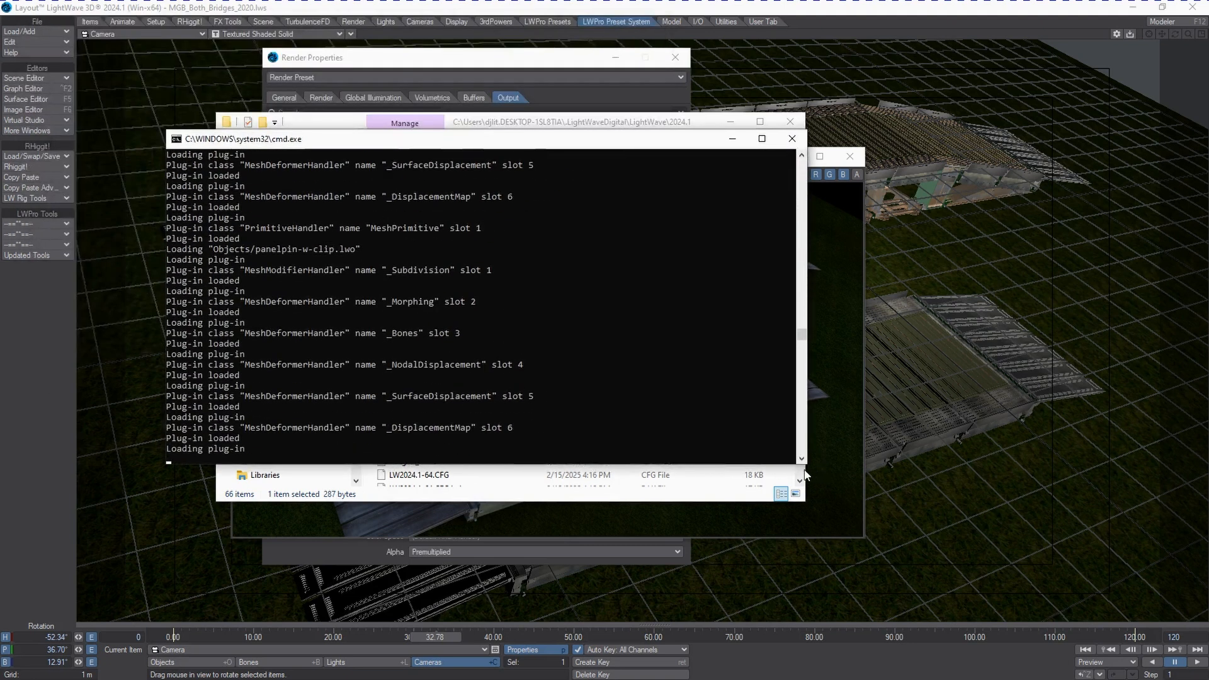
{"action": "left_click_drag", "start_coordinate": [812, 459], "coordinate": [1102, 640]}
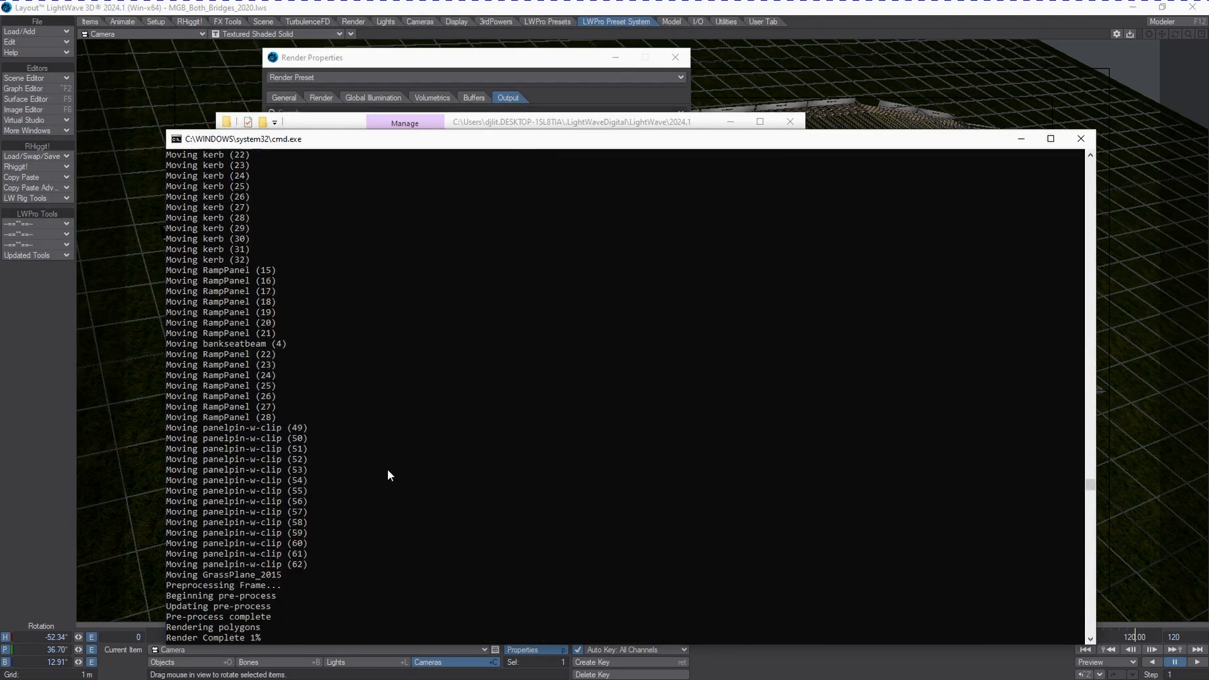
{"action": "scroll", "coordinate": [384, 477], "scroll_direction": "down", "scroll_amount": 6}
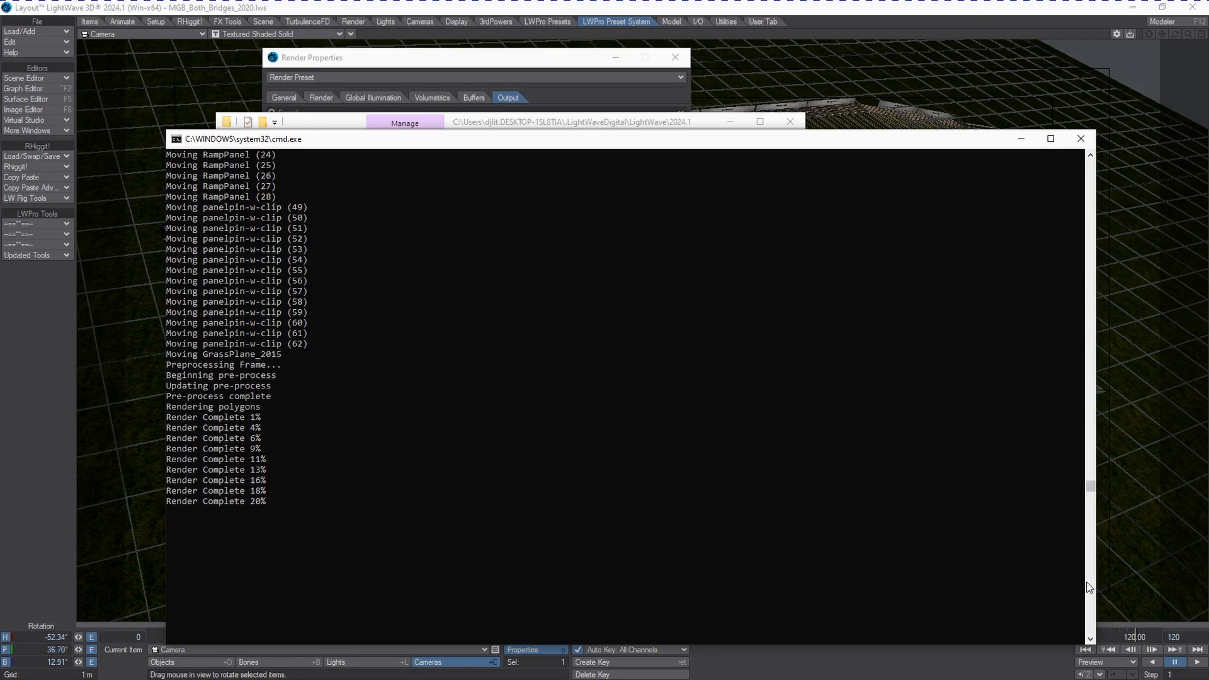
{"action": "left_click_drag", "start_coordinate": [1091, 486], "coordinate": [1087, 155]}
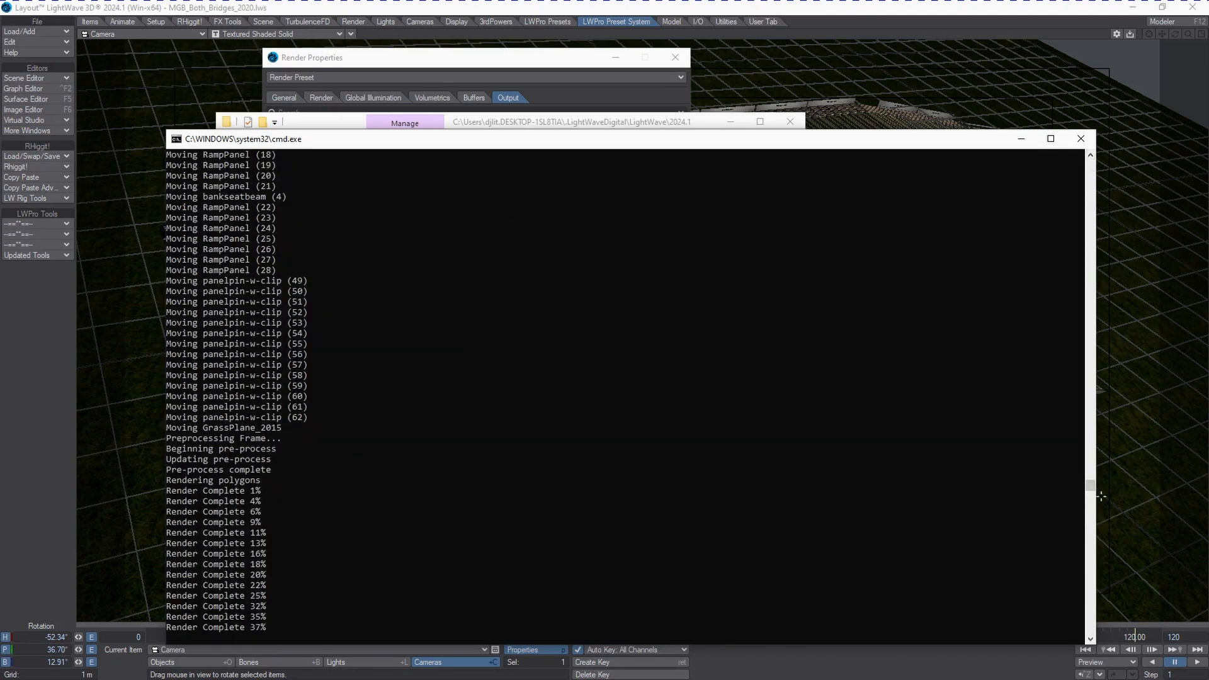
{"action": "left_click_drag", "start_coordinate": [1089, 488], "coordinate": [1079, 142]}
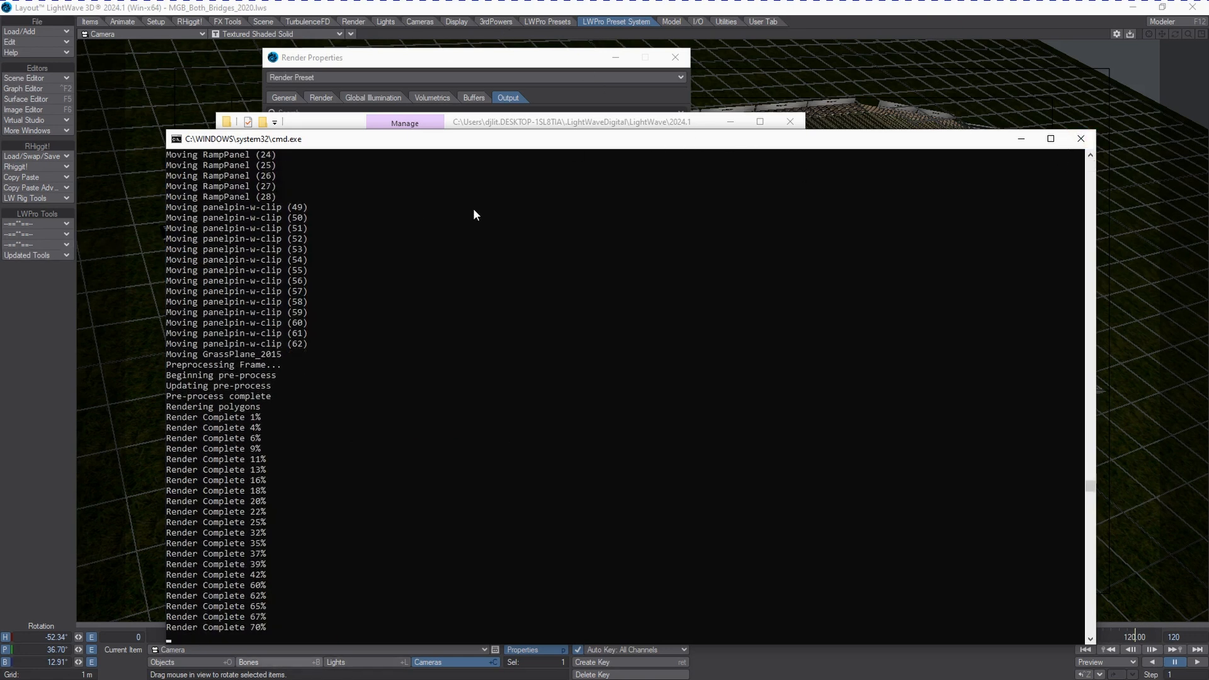
Close LightWave Layout while the command-line render keeps running, and bring the console window in front of the folder window.
{"action": "left_click", "coordinate": [581, 127]}
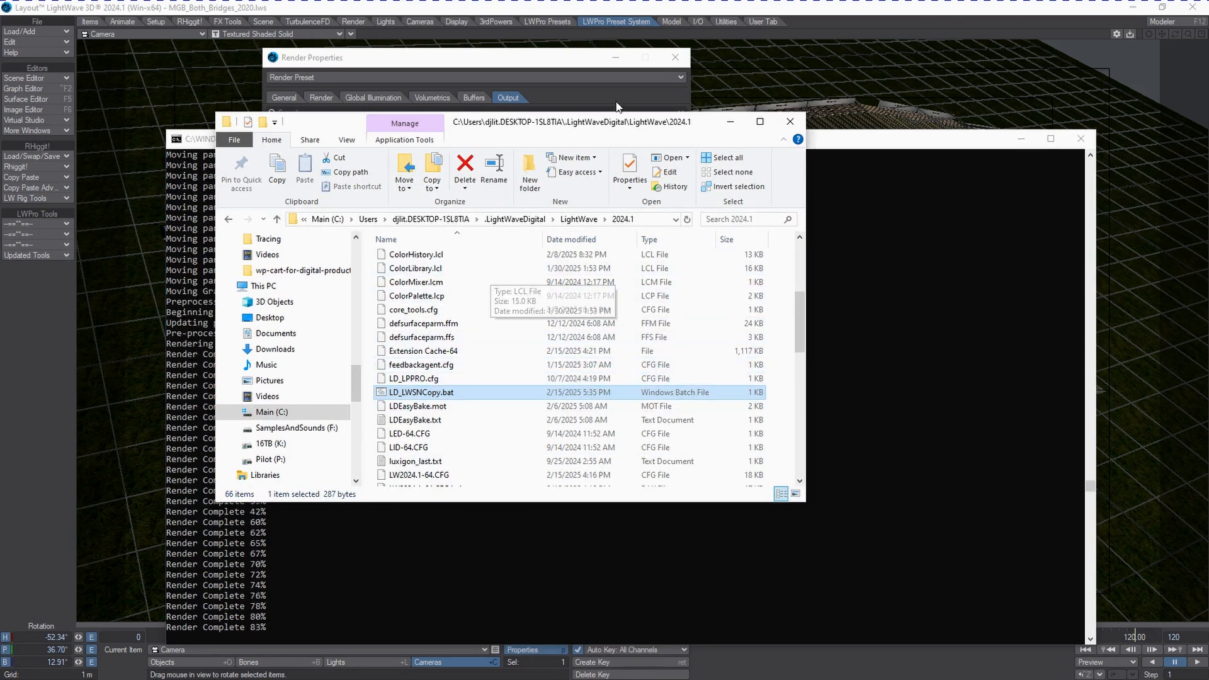
{"action": "left_click", "coordinate": [1126, 7]}
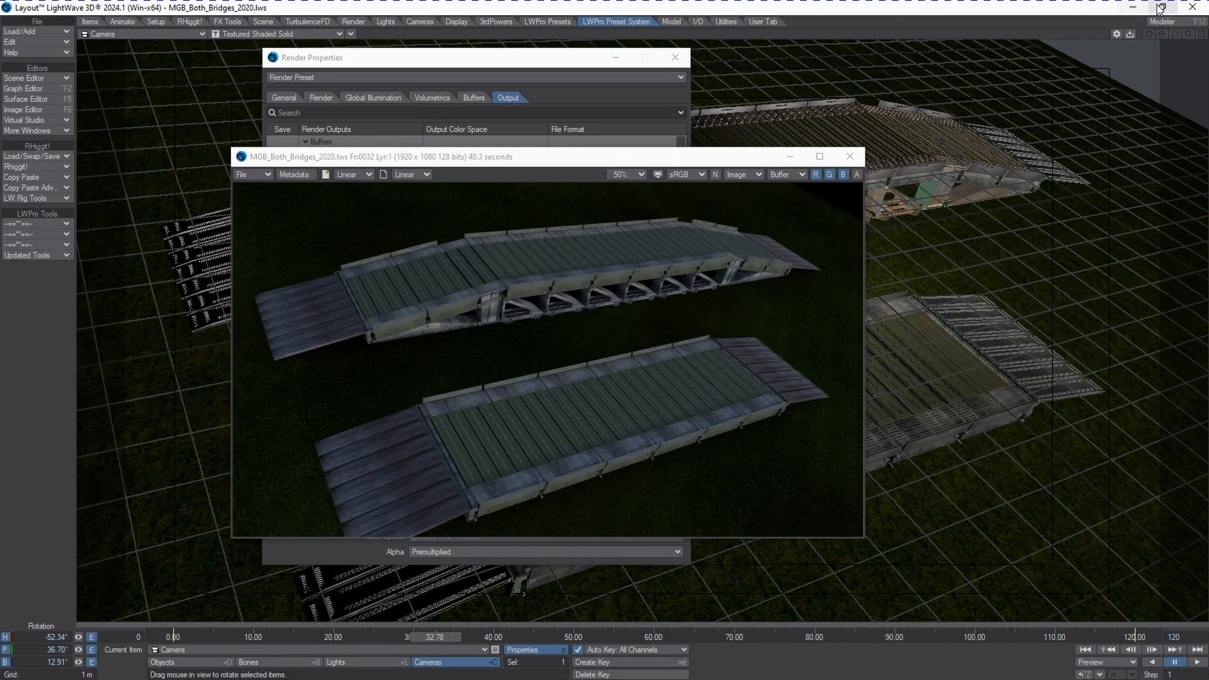
{"action": "left_click", "coordinate": [1191, 7]}
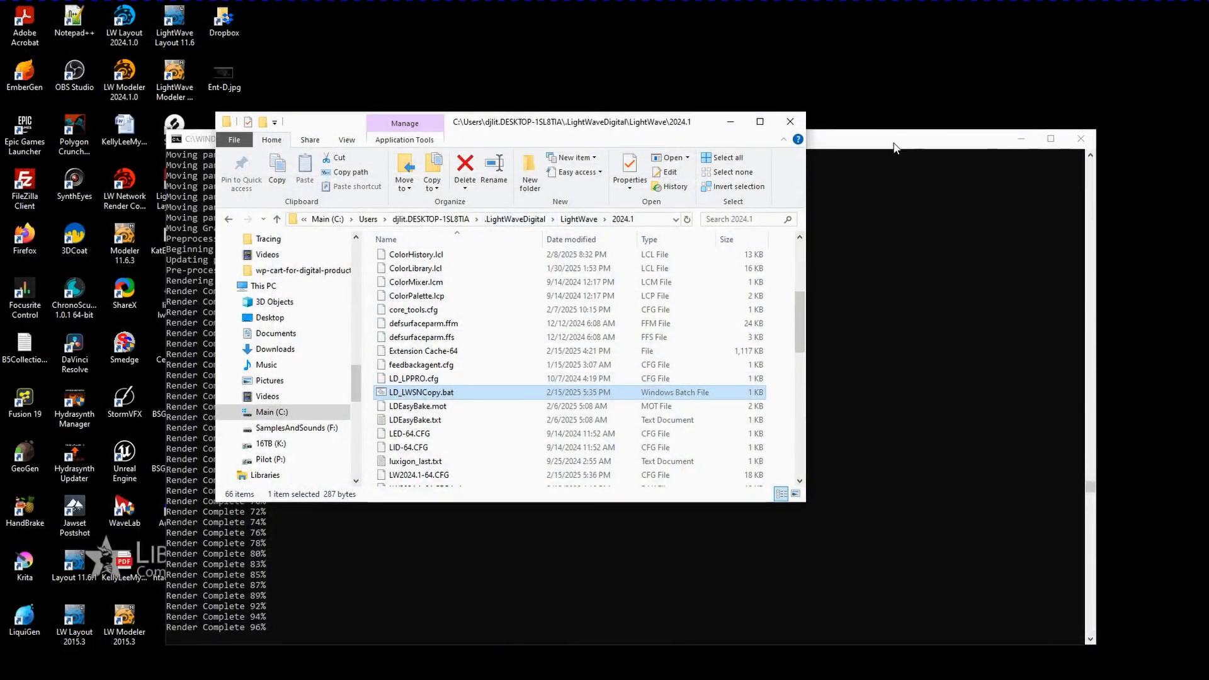
{"action": "left_click_drag", "start_coordinate": [896, 142], "coordinate": [789, 77]}
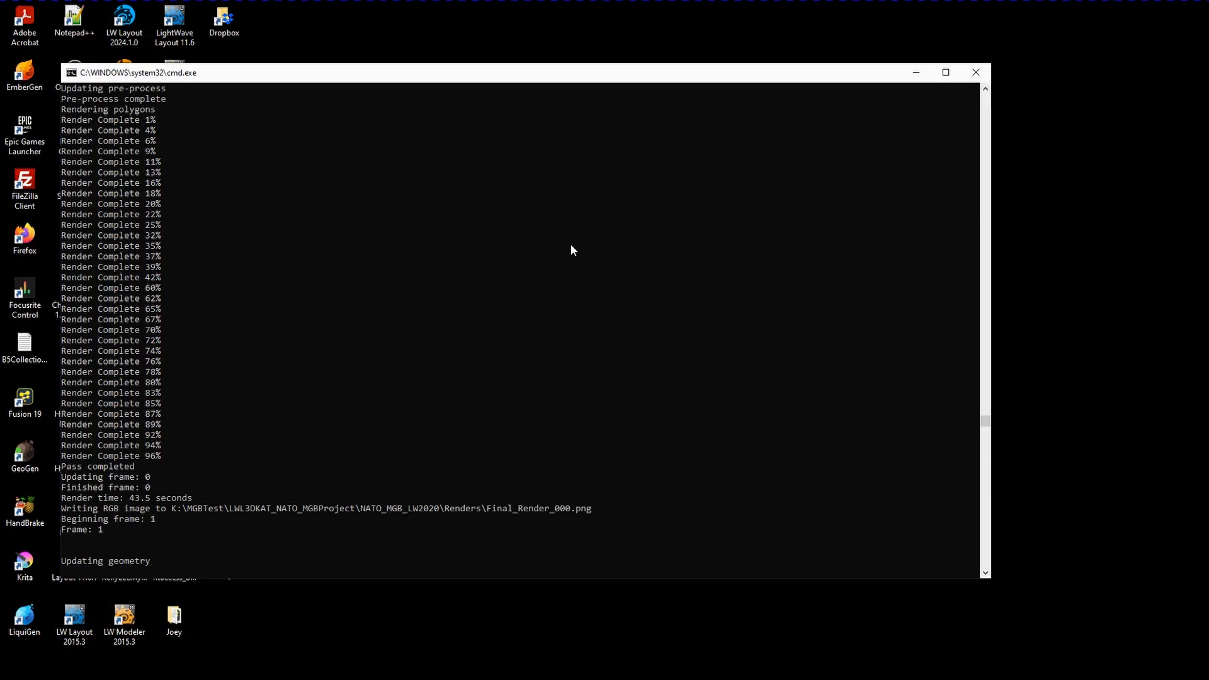